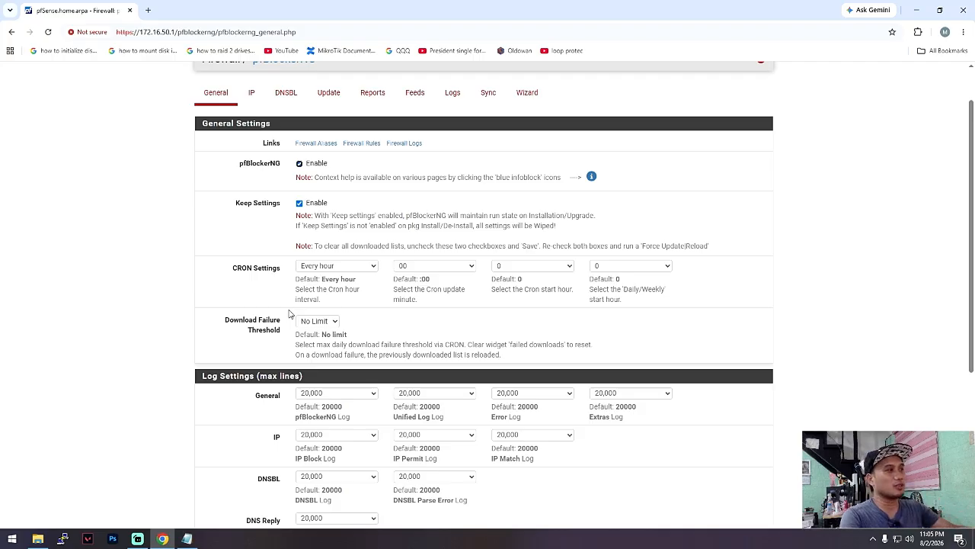
- Open pfBlockerNG's DNSBL settings and examine the webserver's virtual IP address against the firewall's own address
scroll(343, 262, up, 1)
click(288, 152)
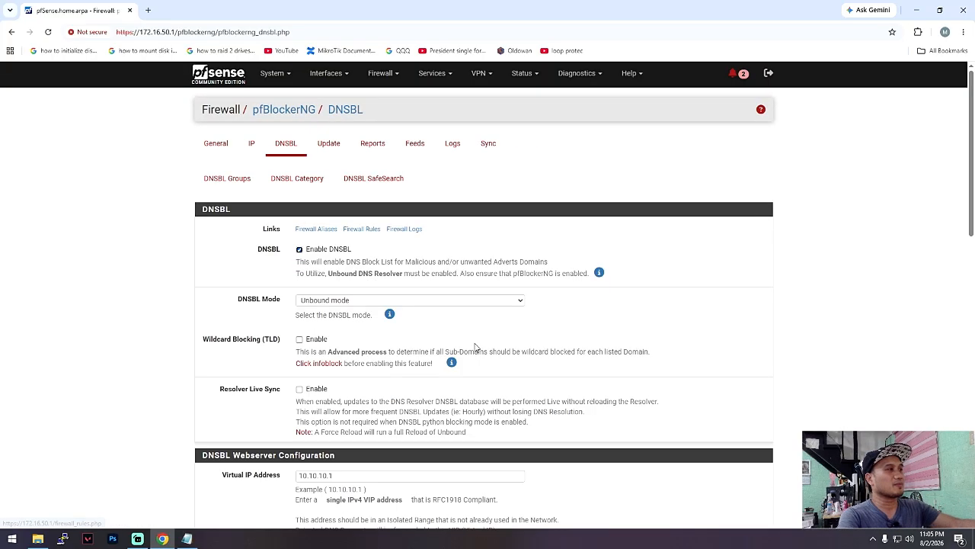
scroll(475, 347, down, 1)
drag(380, 374, 296, 375)
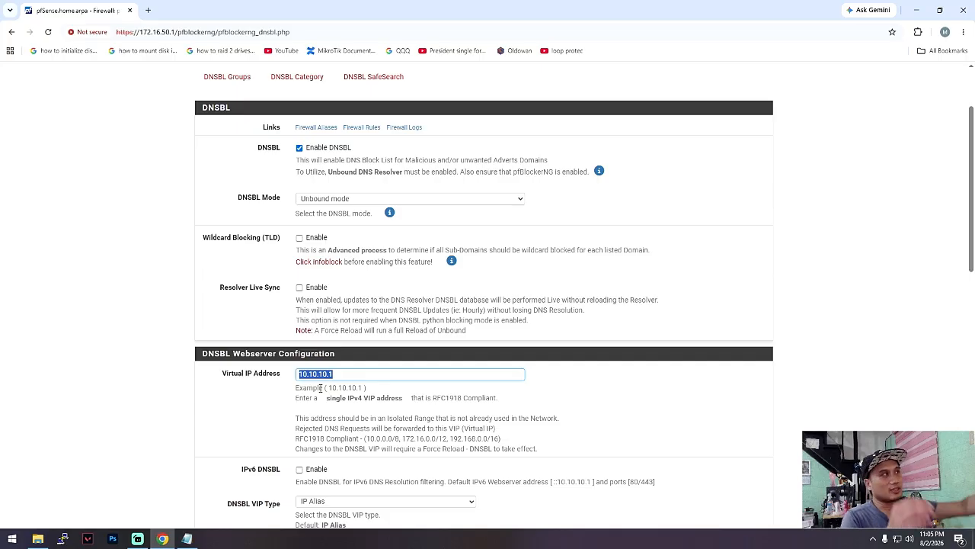
click(169, 33)
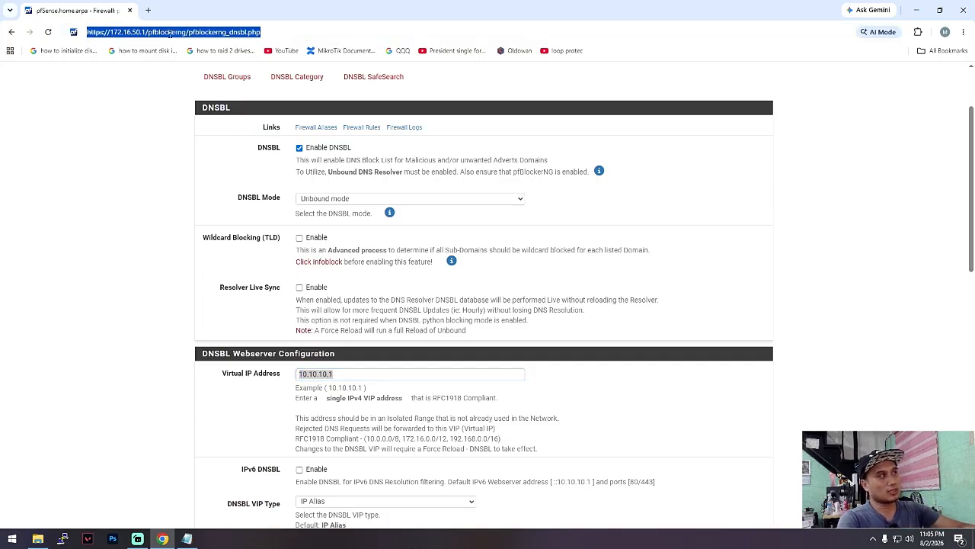
key(Escape)
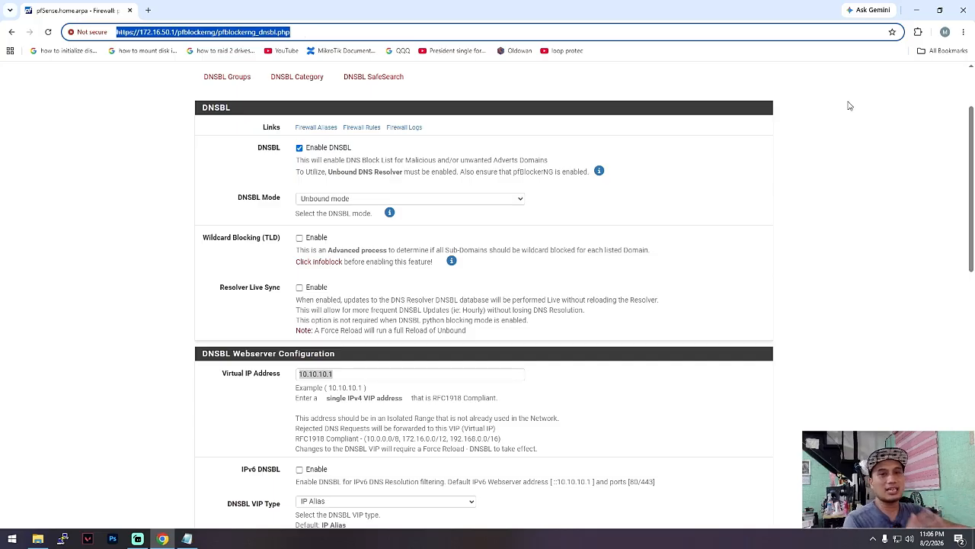
click(887, 187)
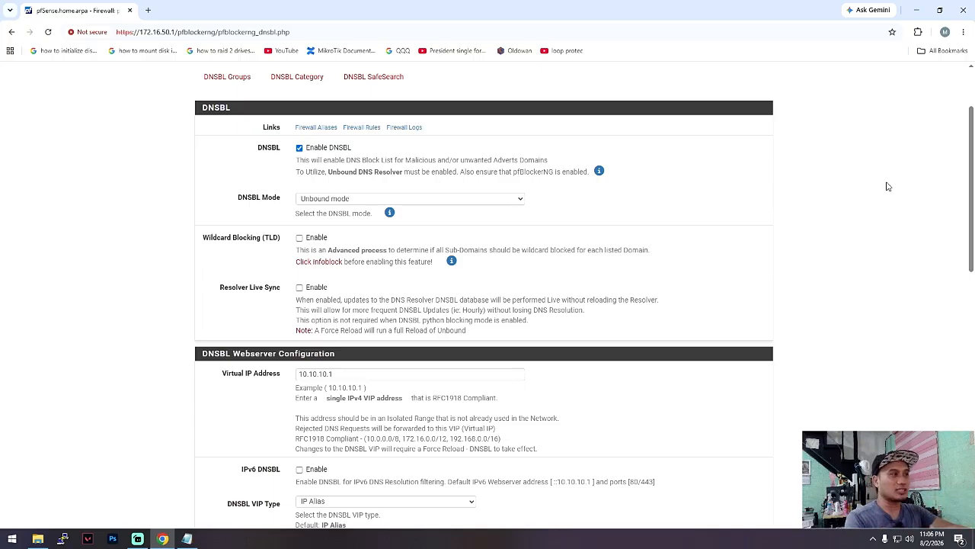
- Open the LAN firewall rules and select the "Allow DNS to PFsense" and "Block All Other DNS" rules for review
scroll(413, 171, up, 2)
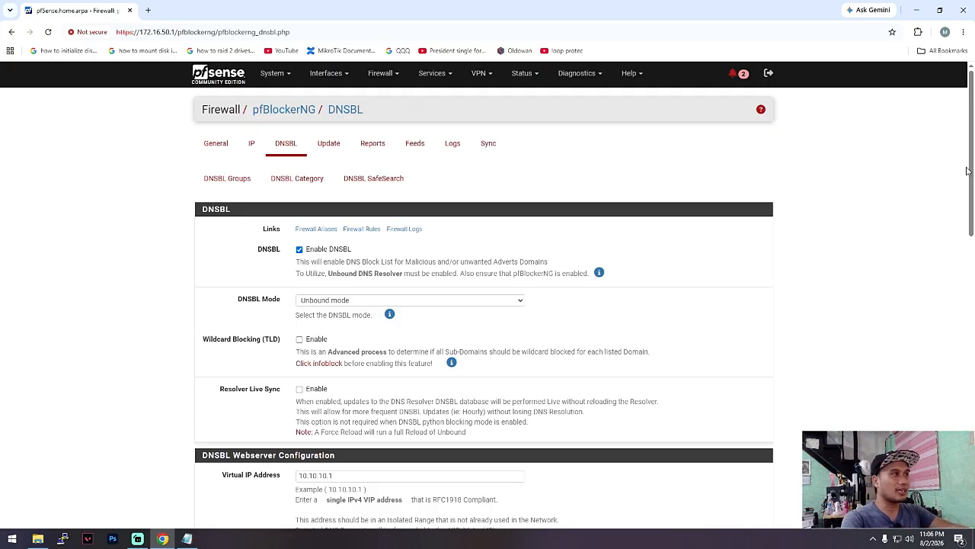
click(380, 73)
click(378, 144)
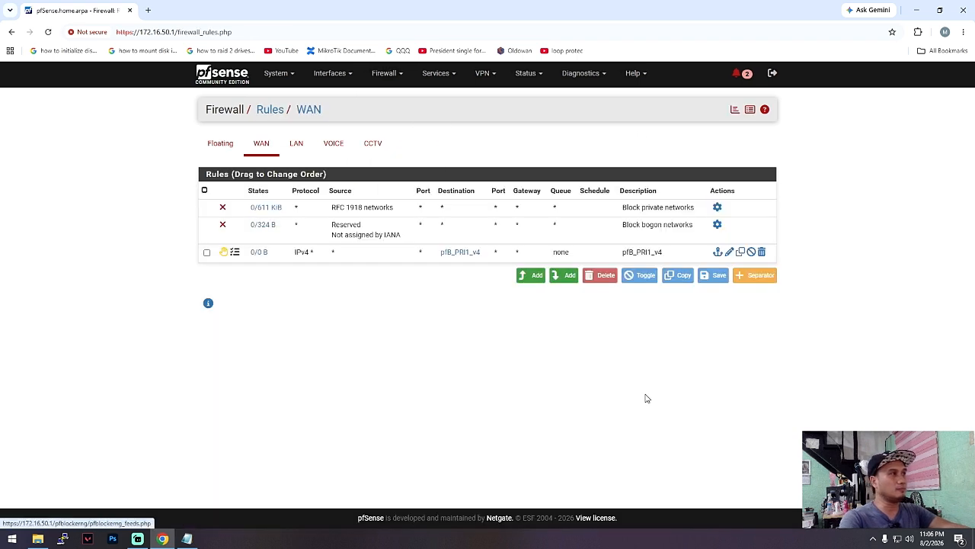
click(297, 145)
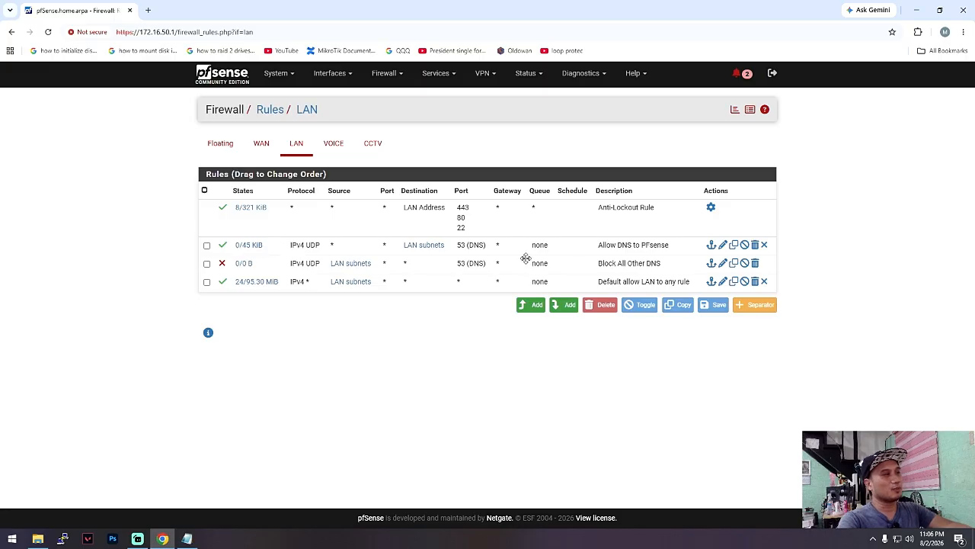
click(207, 245)
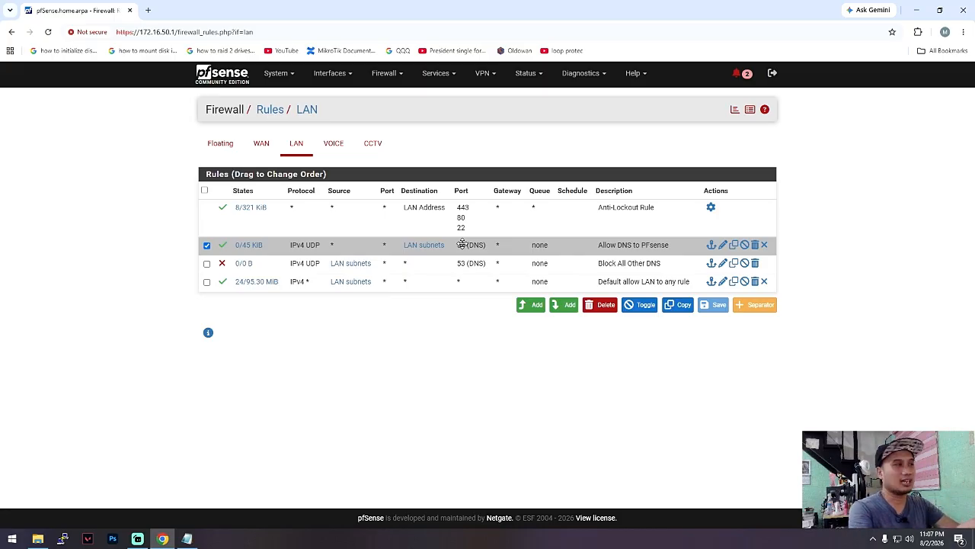
click(261, 266)
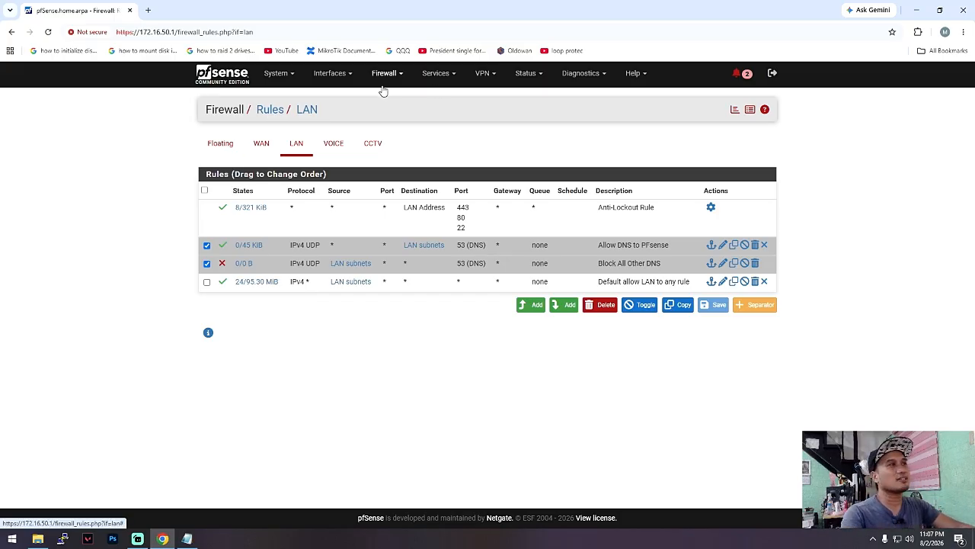
- Open the DHCP Server's LAN configuration and look through its settings down to the static mappings
click(441, 74)
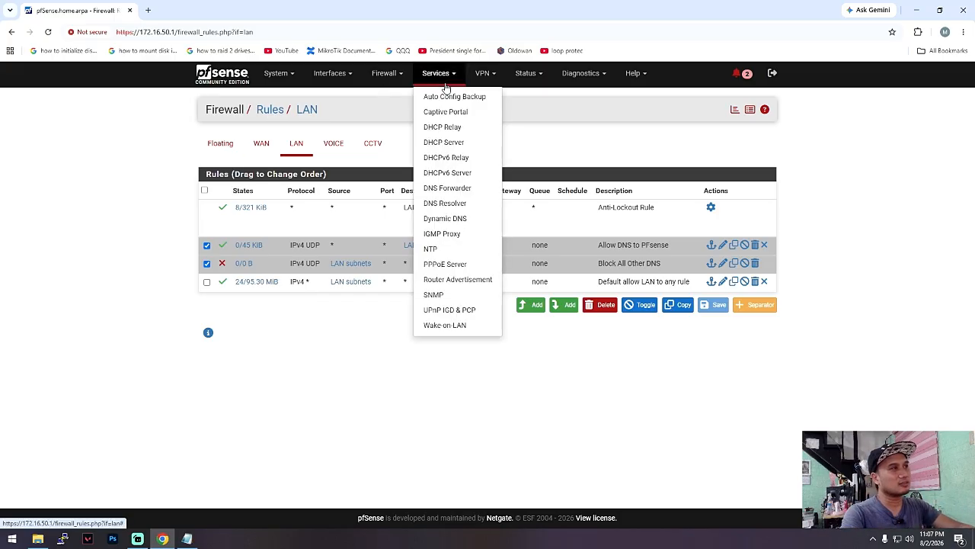
click(445, 143)
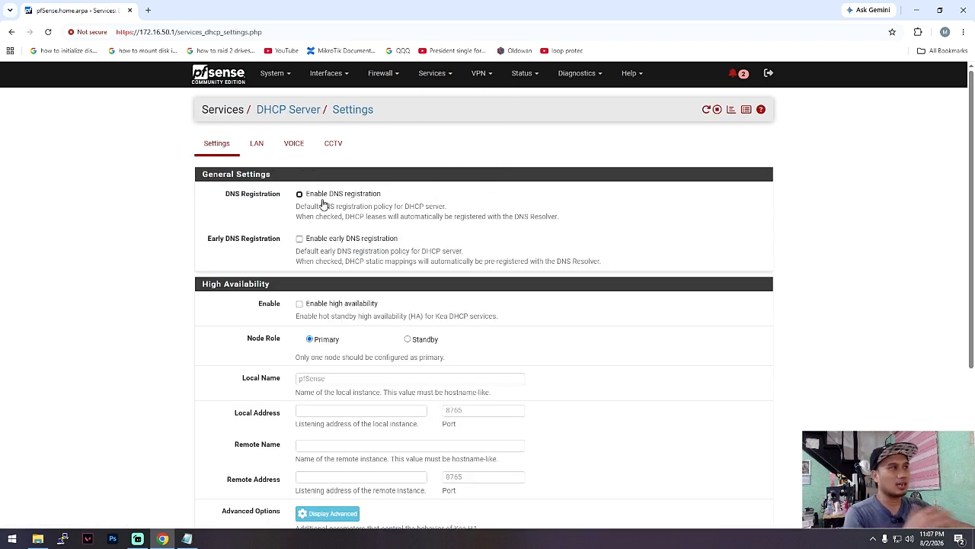
click(383, 76)
click(435, 79)
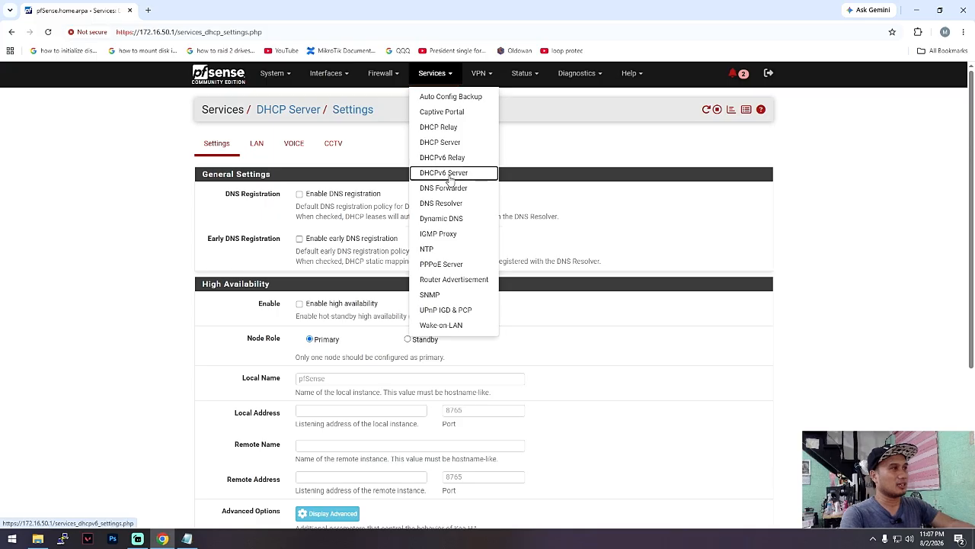
click(445, 173)
click(433, 76)
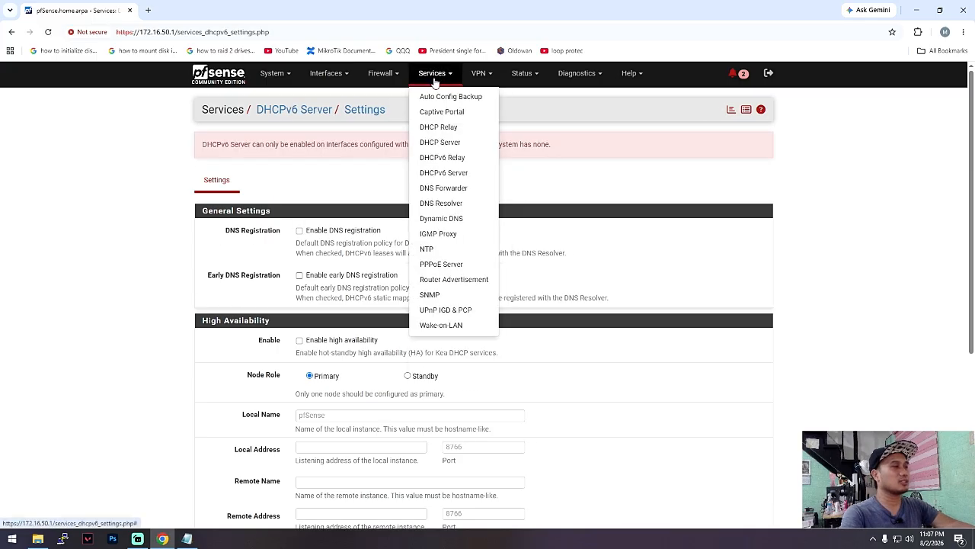
click(448, 141)
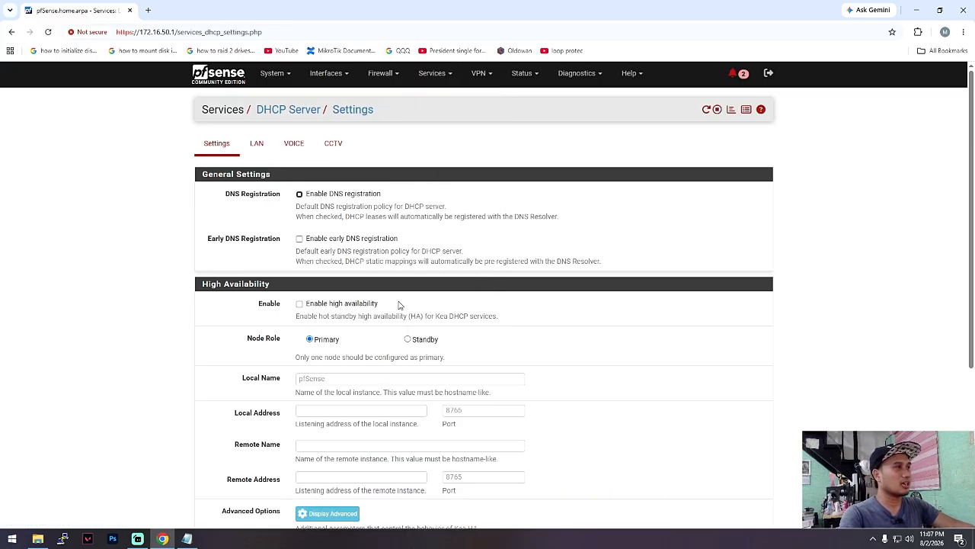
click(256, 143)
scroll(520, 374, down, 5)
scroll(521, 373, down, 10)
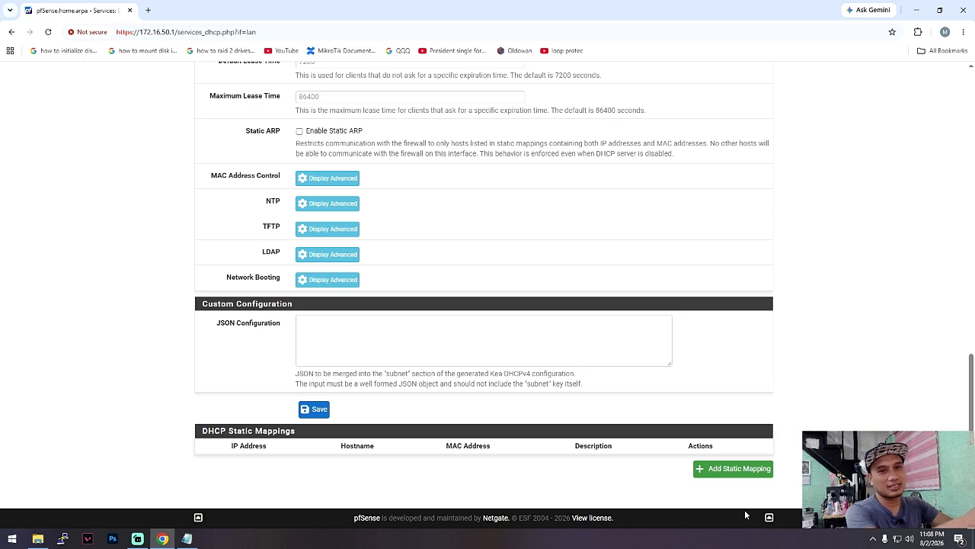
scroll(744, 510, up, 10)
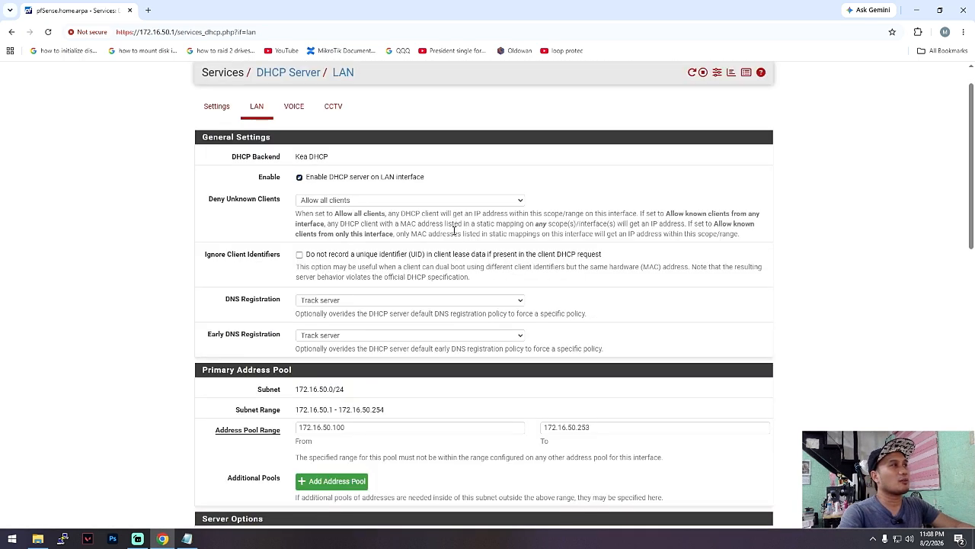
scroll(455, 229, up, 1)
- Examine the DNS Servers entries under Server Options in the LAN interface's DHCP Server configuration
click(432, 74)
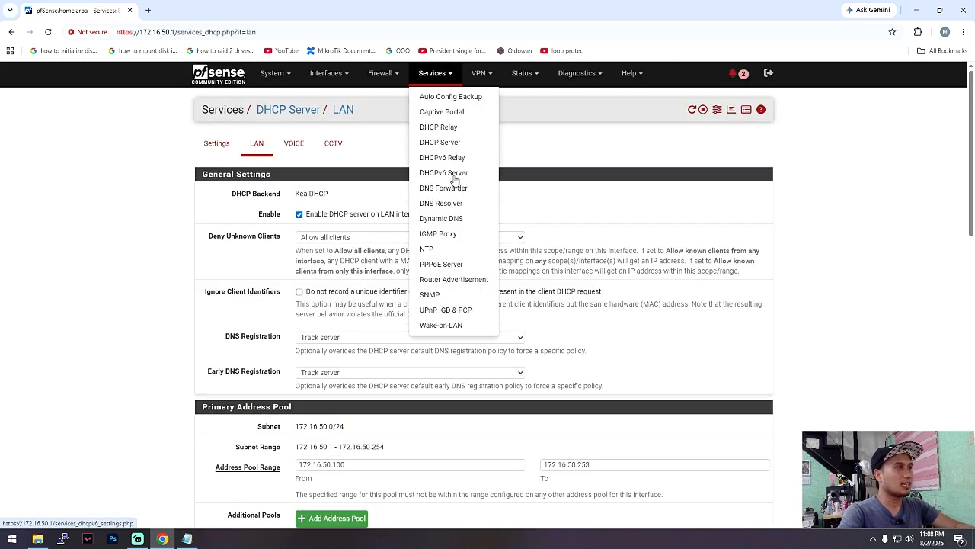
click(442, 141)
scroll(412, 262, down, 2)
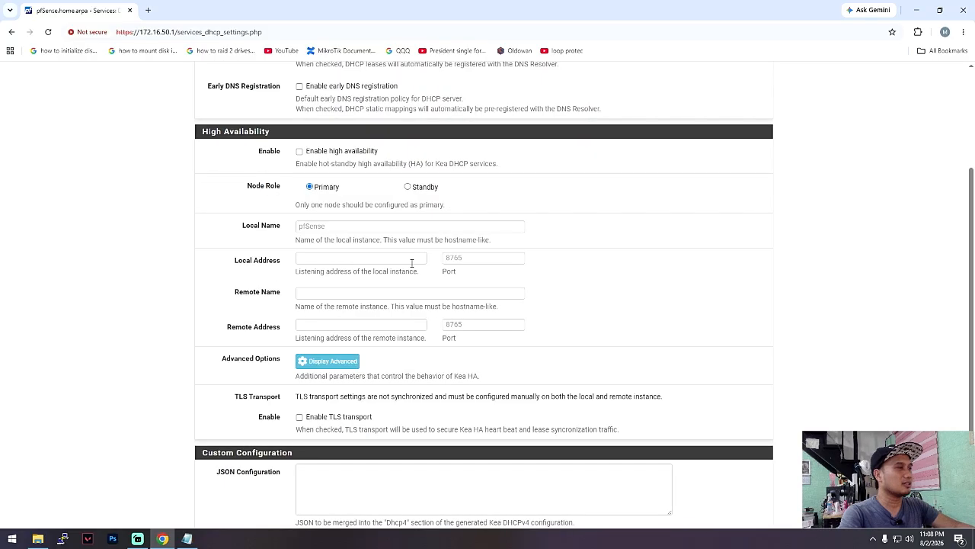
scroll(412, 263, up, 5)
click(257, 143)
scroll(372, 286, down, 6)
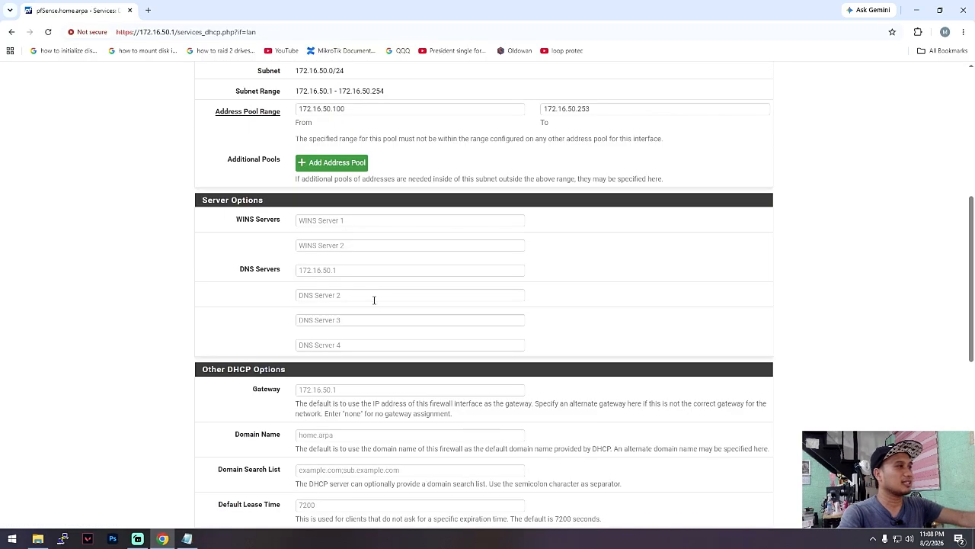
click(324, 270)
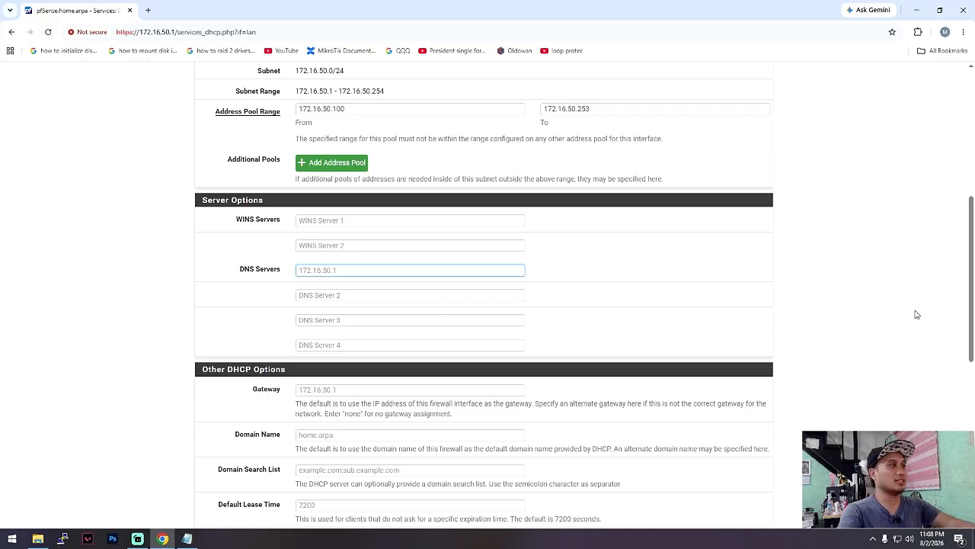
- Open the dashboard and examine the DNS servers listed under System Information, highlighting 192.168.1.1
scroll(632, 315, up, 5)
click(221, 84)
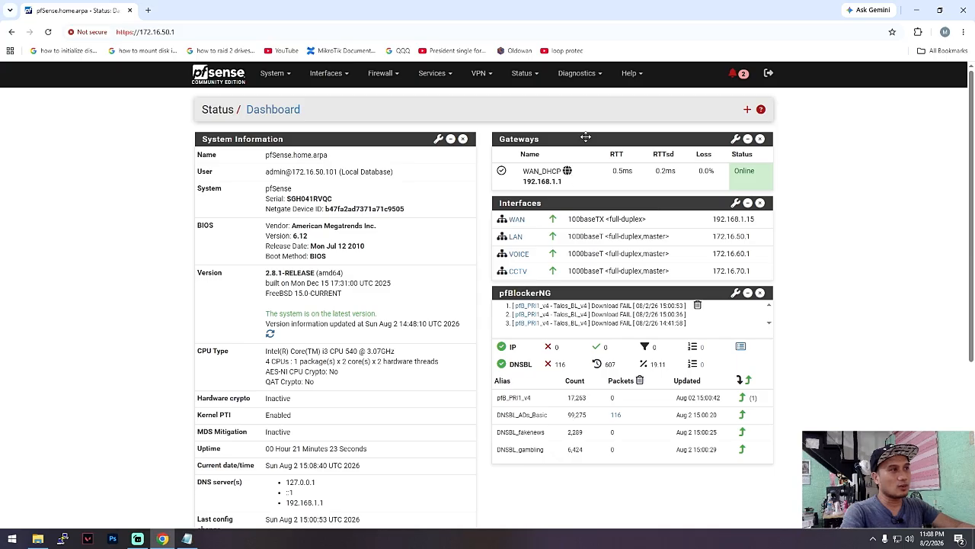
scroll(305, 337, down, 2)
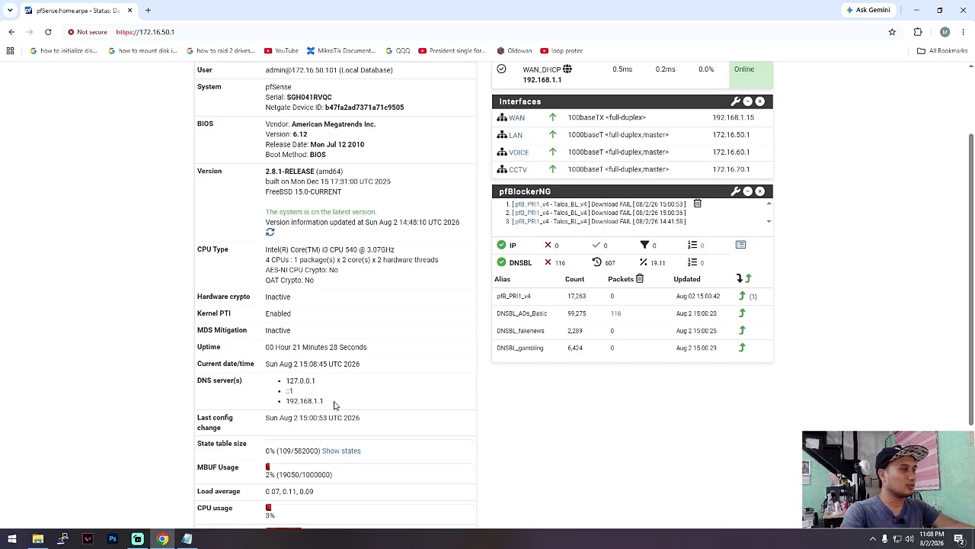
drag(336, 407, 259, 381)
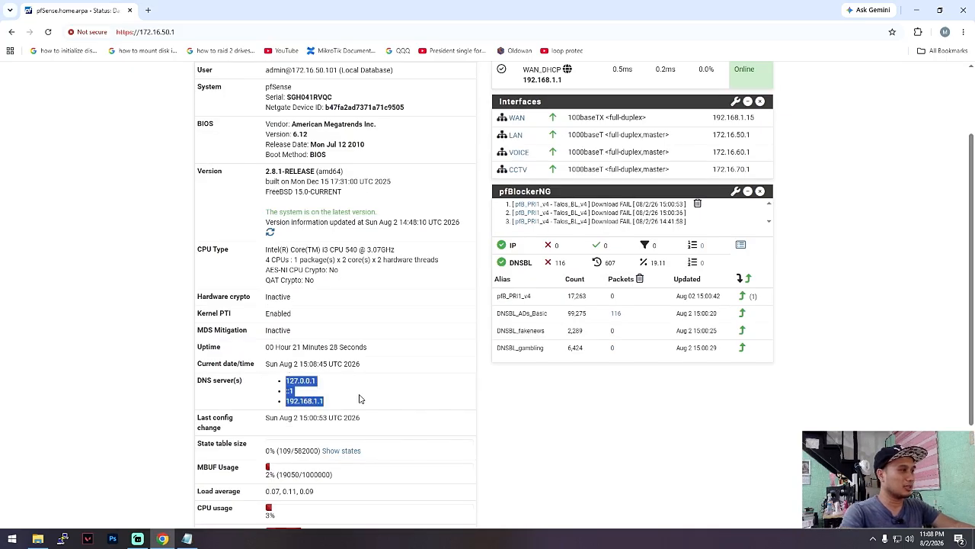
drag(359, 403, 284, 407)
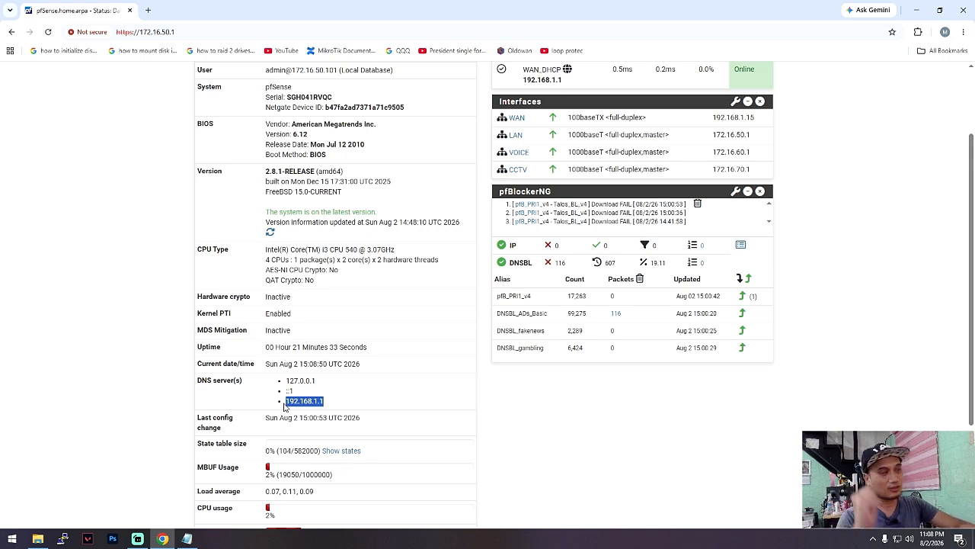
click(333, 407)
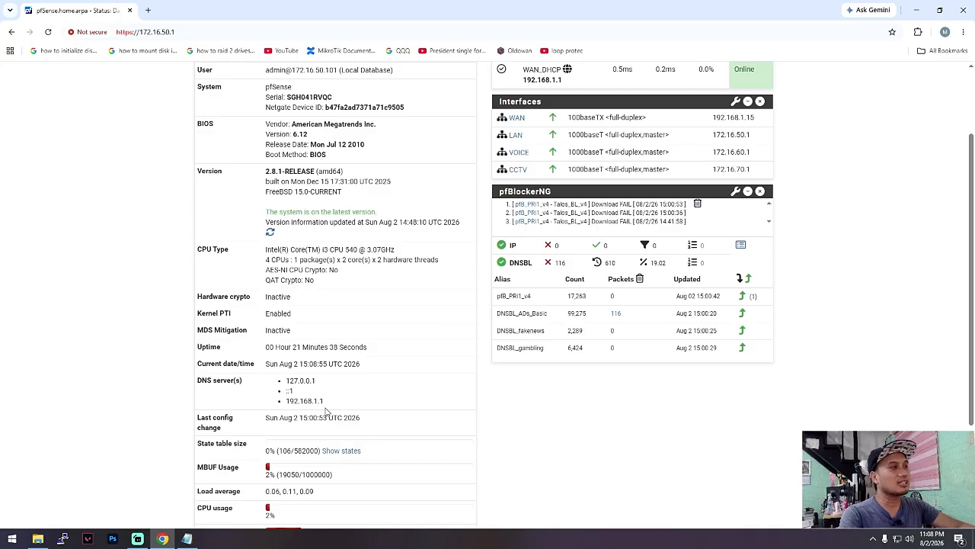
drag(328, 409, 281, 403)
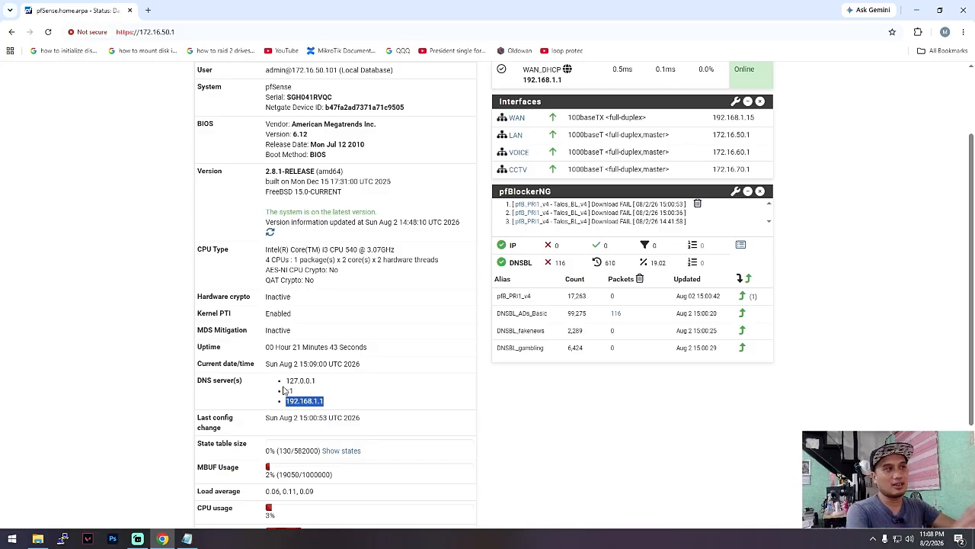
- Reopen the LAN interface's DHCP Server configuration and review its general settings and primary address pool
scroll(282, 390, up, 2)
click(380, 73)
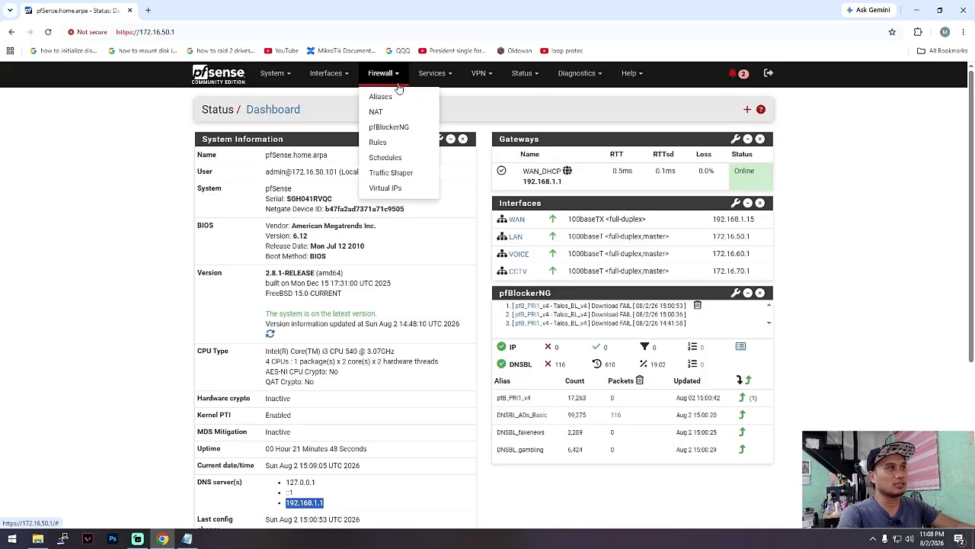
click(440, 73)
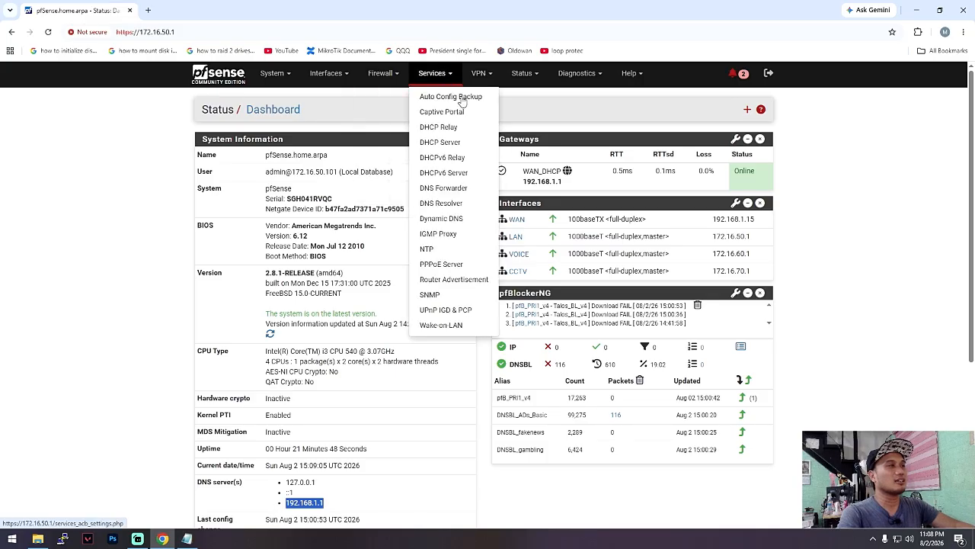
click(450, 142)
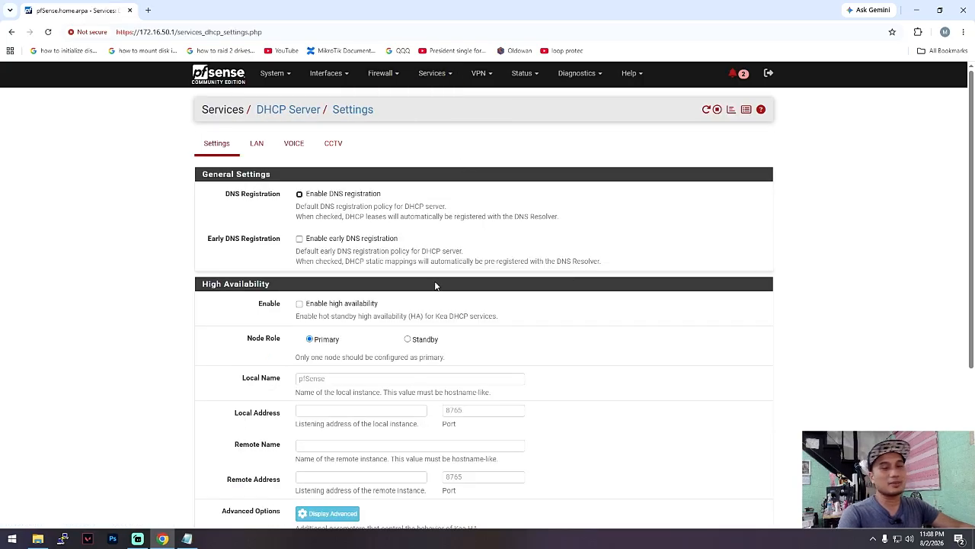
click(257, 144)
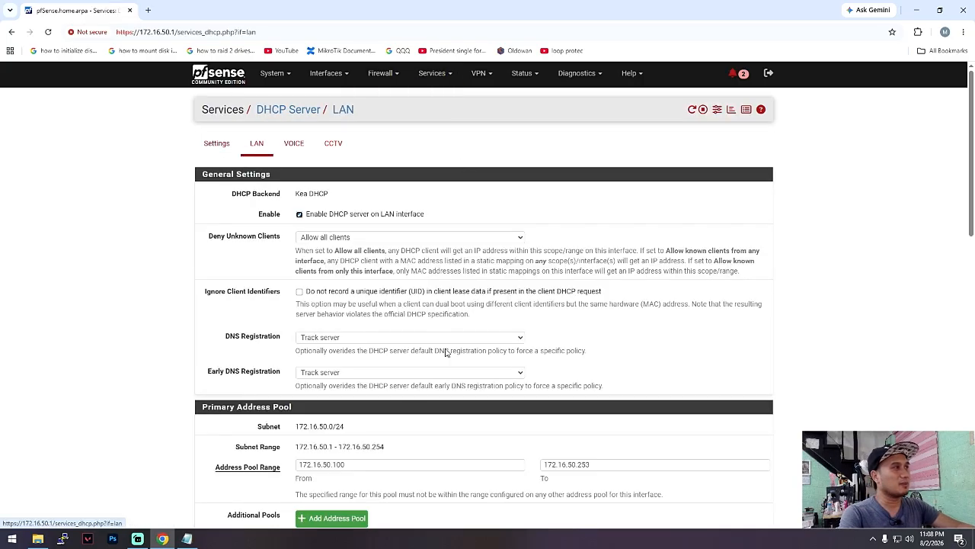
scroll(422, 394, down, 2)
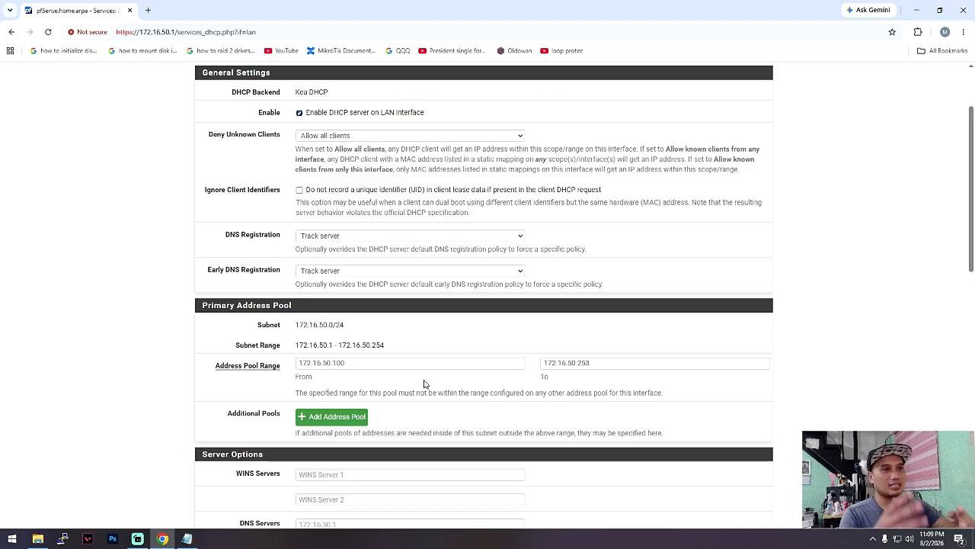
scroll(425, 381, up, 2)
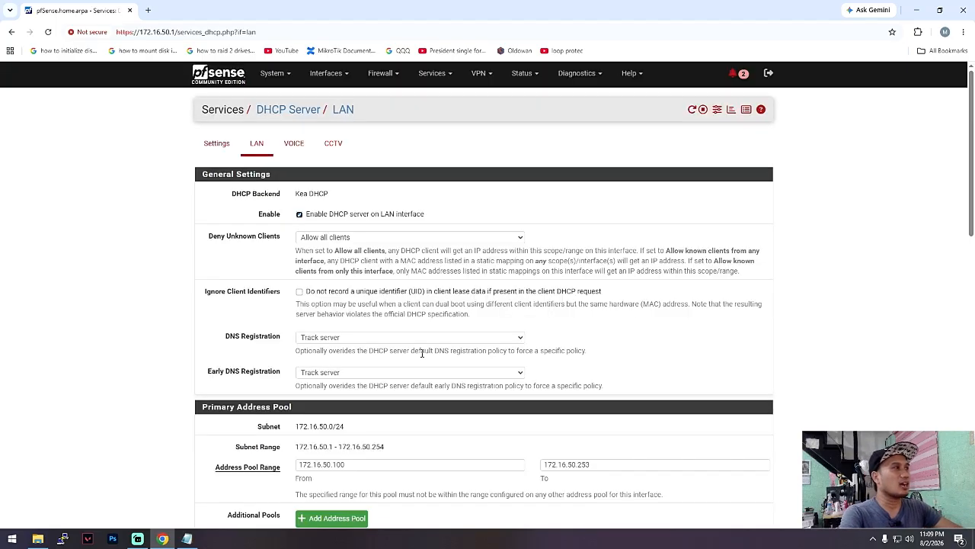
- Return to the dashboard and highlight the 192.168.1.1 DNS server under System Information
click(239, 78)
scroll(340, 406, down, 2)
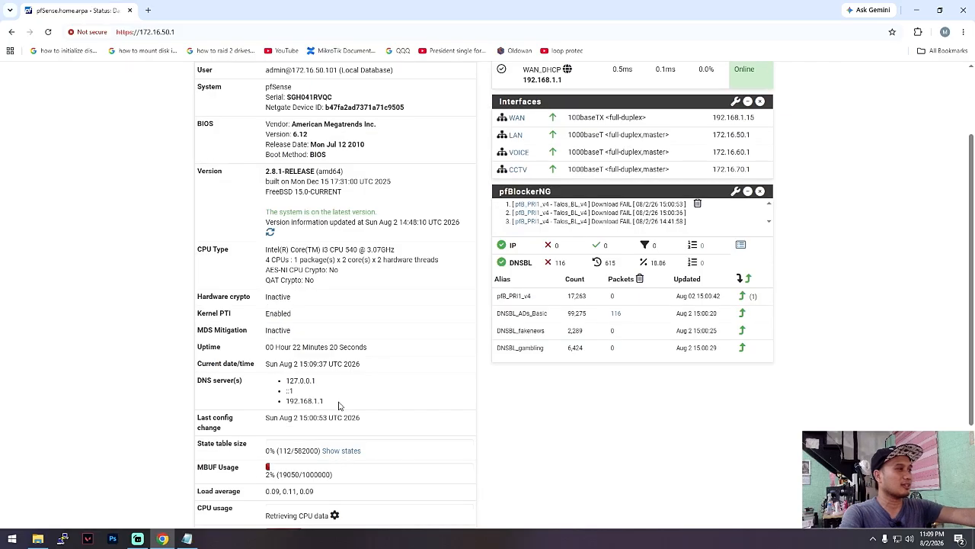
drag(332, 404, 286, 402)
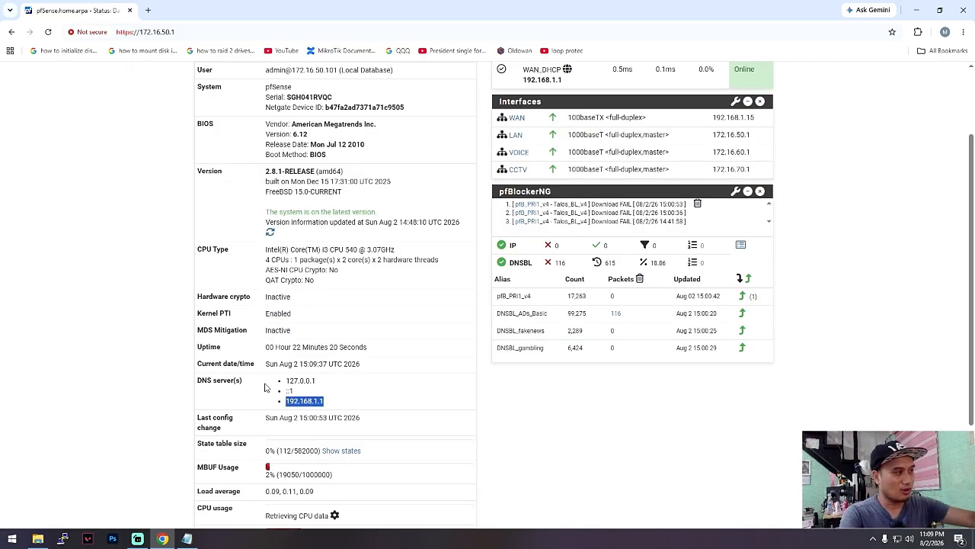
- Examine the DNS server list in System Information, repeatedly highlighting the 192.168.1.1 entry
click(341, 406)
drag(349, 408, 288, 402)
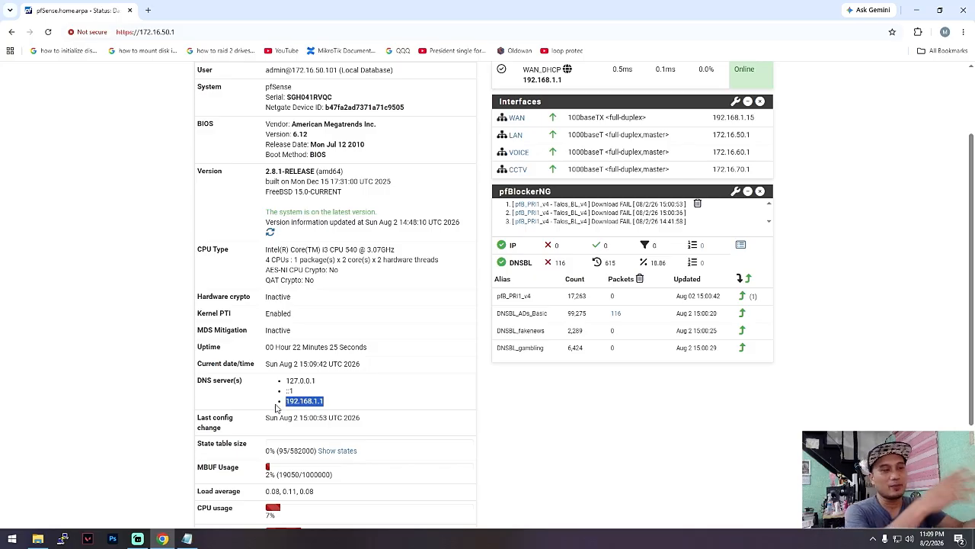
click(138, 539)
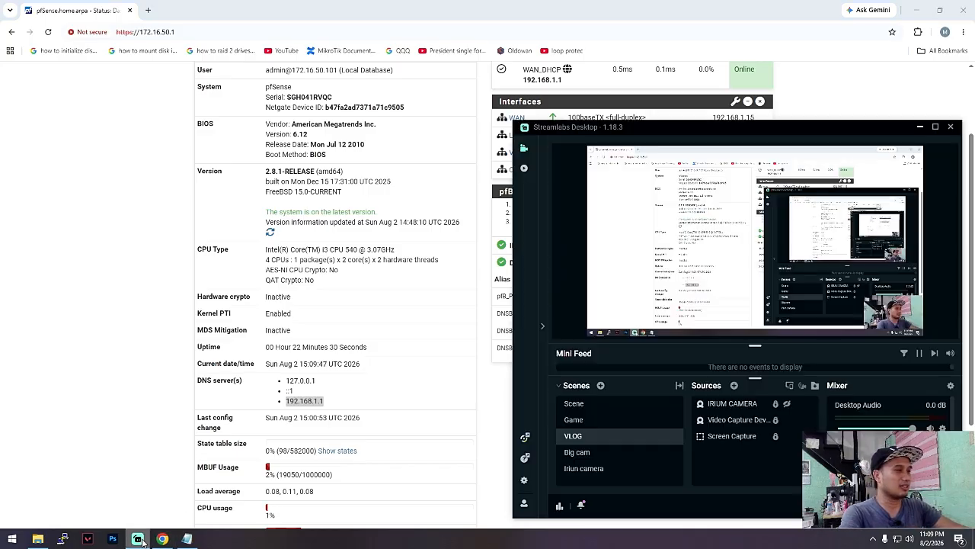
click(138, 538)
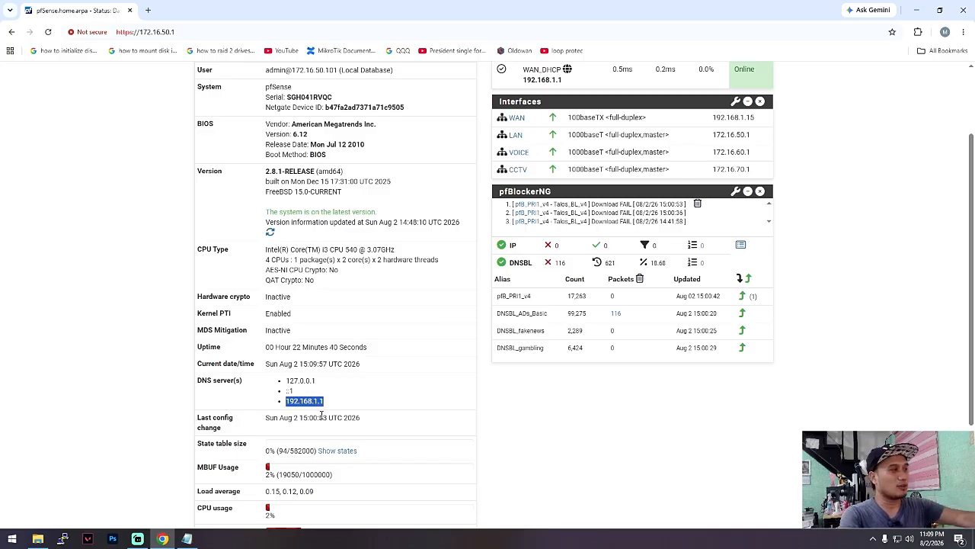
click(345, 404)
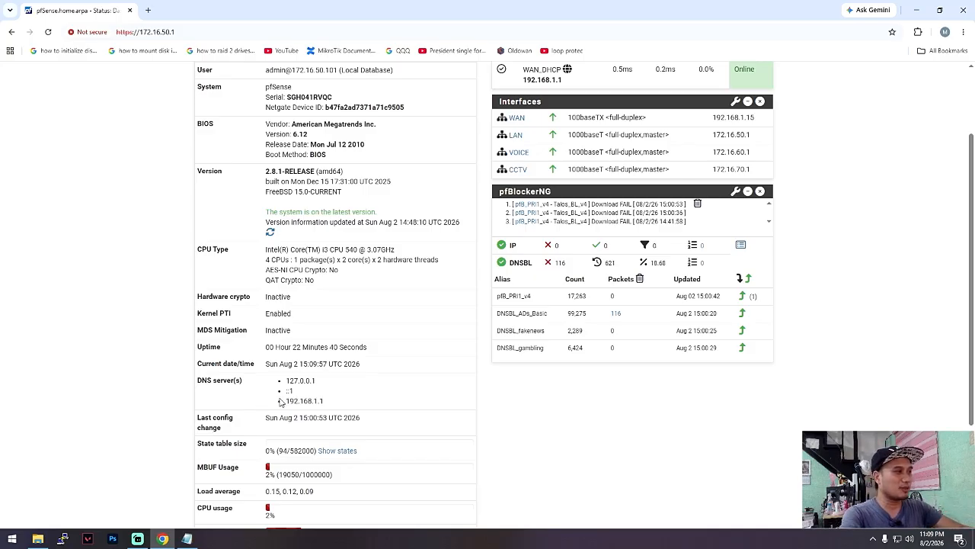
drag(336, 404, 285, 407)
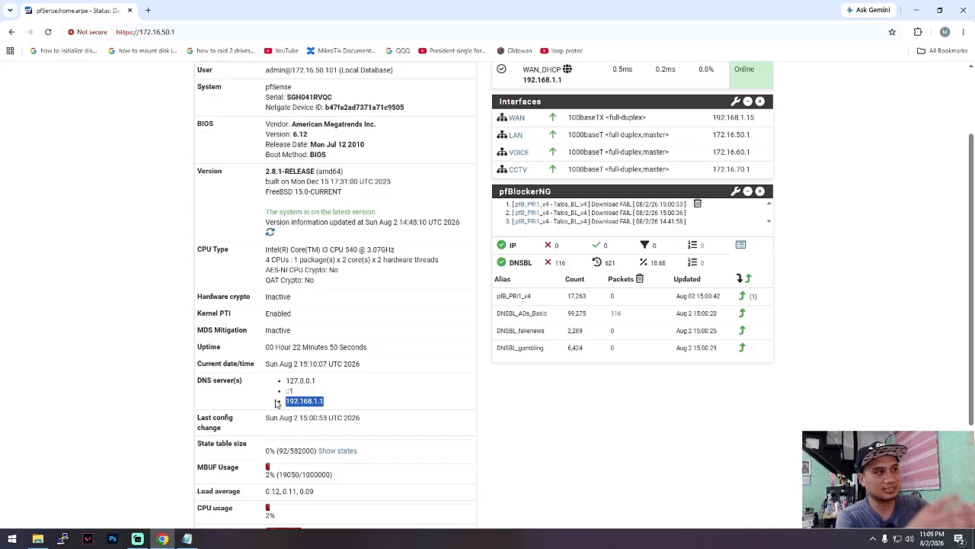
scroll(419, 343, up, 2)
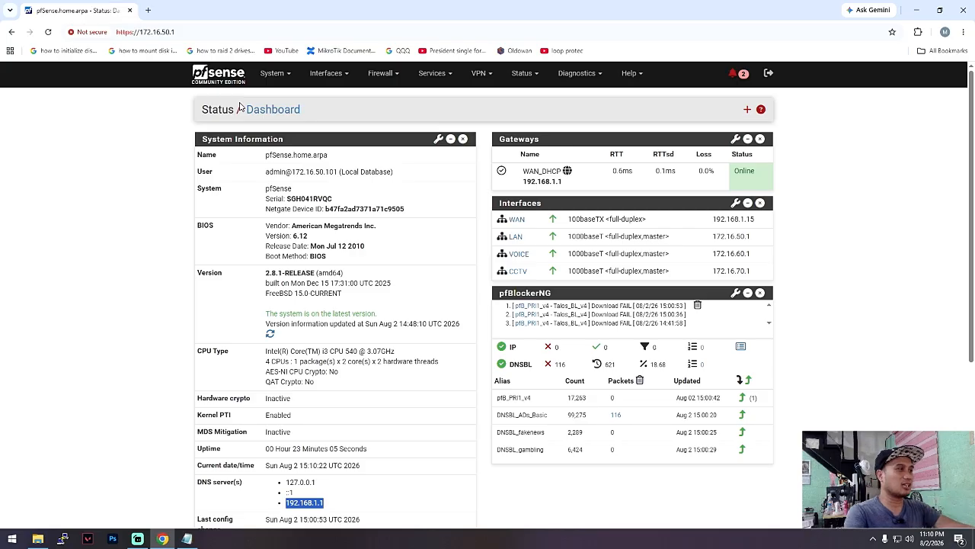
scroll(240, 106, down, 1)
click(336, 404)
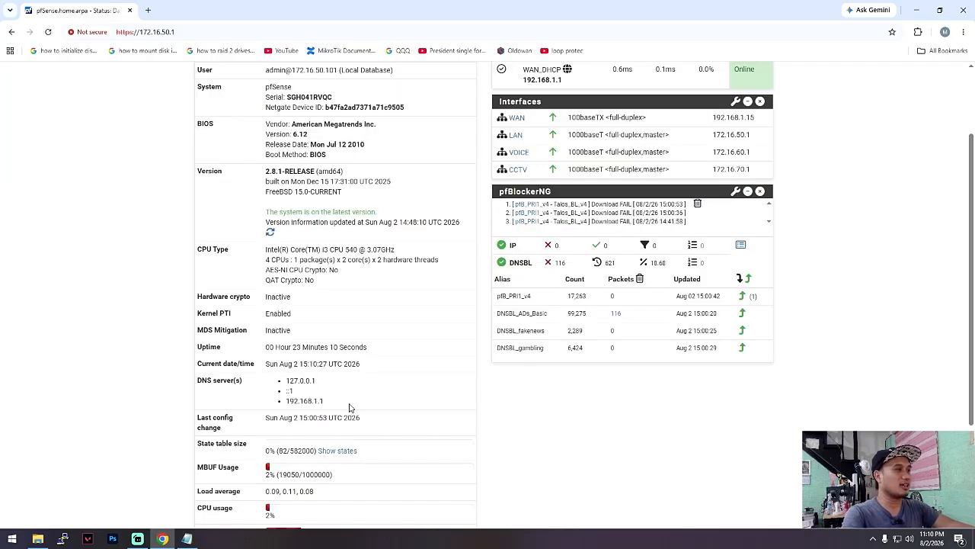
drag(335, 404, 276, 404)
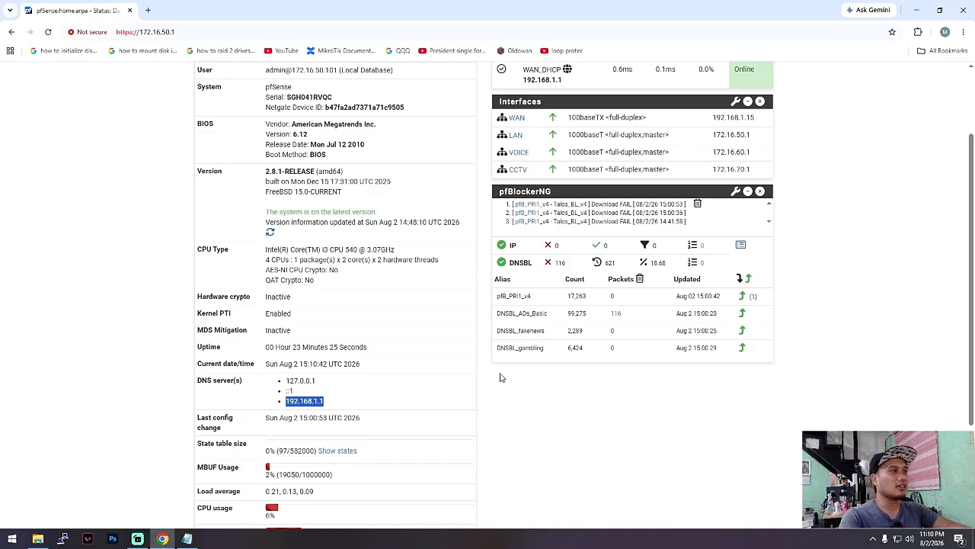
click(149, 336)
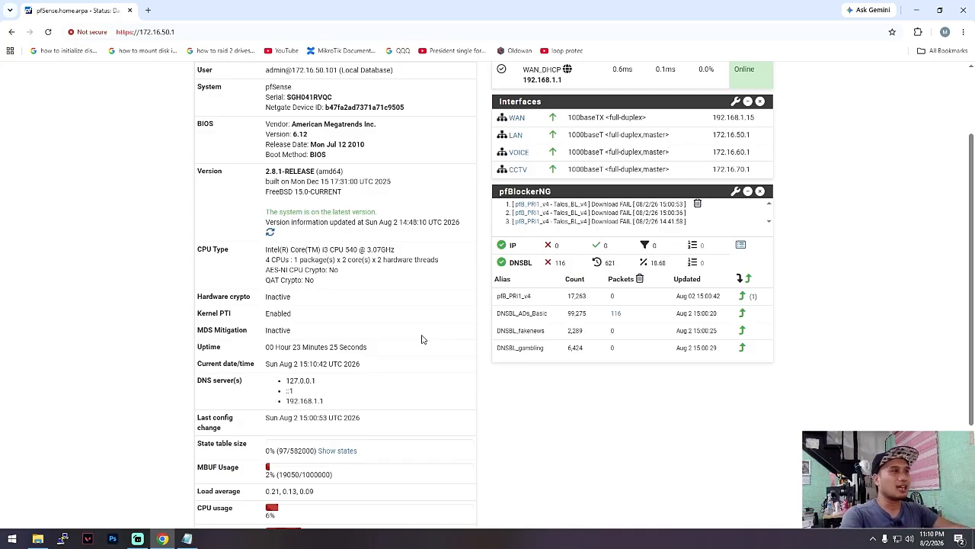
scroll(612, 369, up, 2)
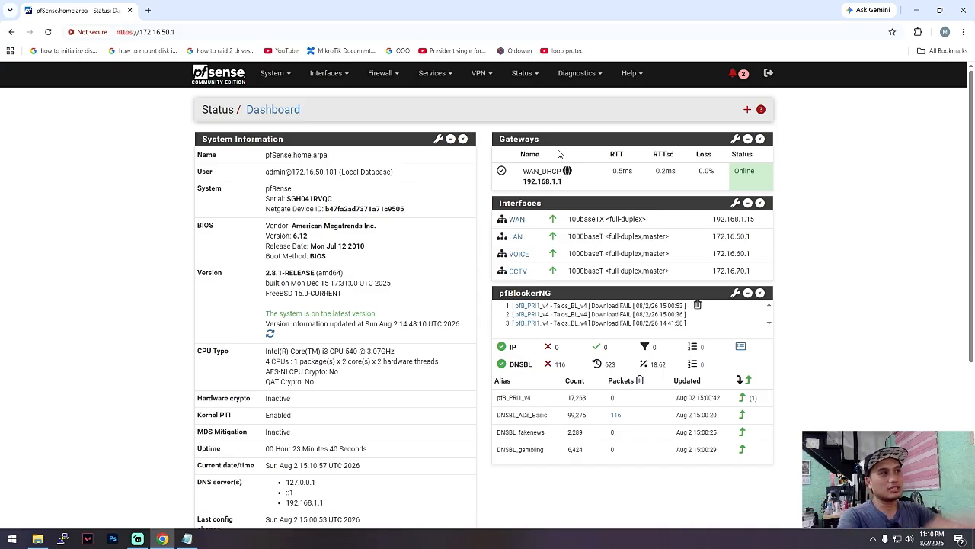
- Compare the WAN_DHCP gateway address with the last DNS server in System Information, highlighting each one
drag(579, 185, 520, 186)
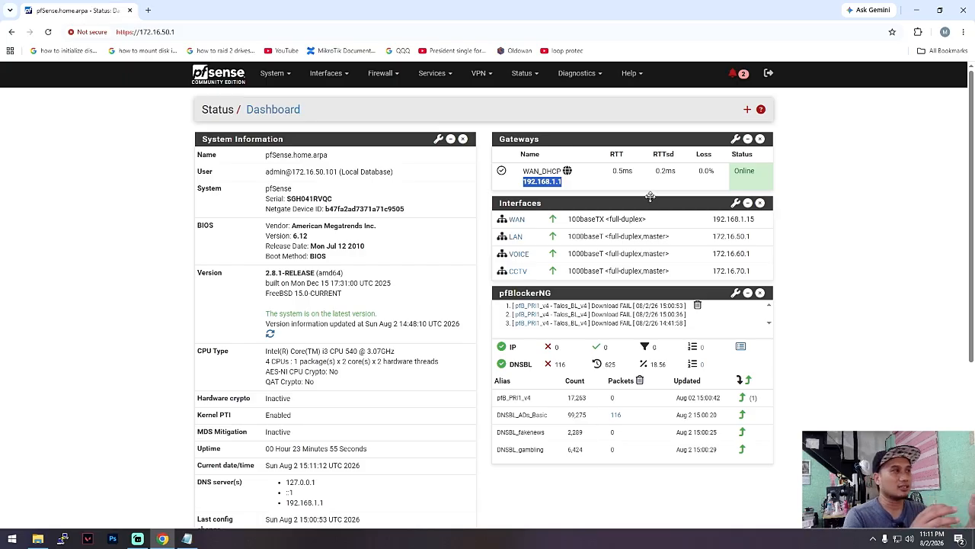
scroll(650, 196, down, 3)
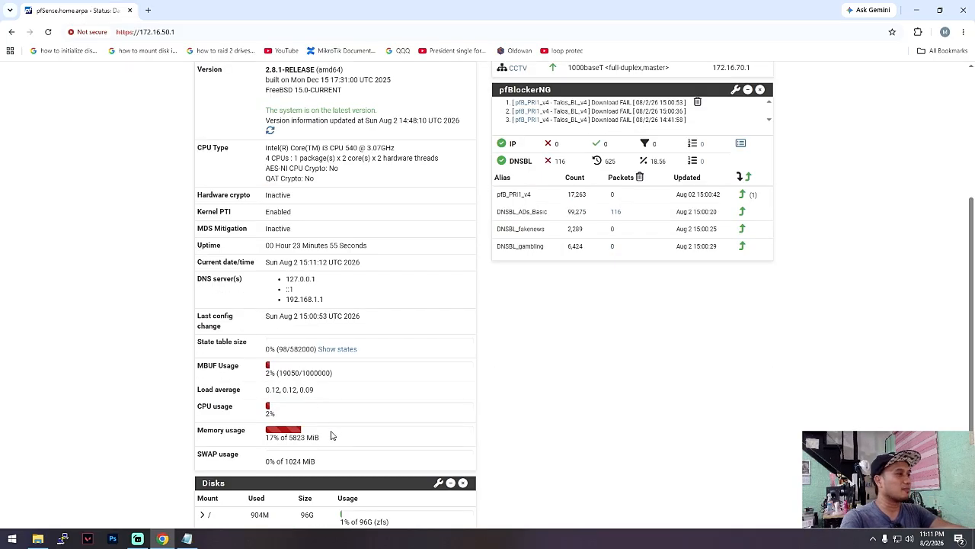
scroll(320, 442, down, 1)
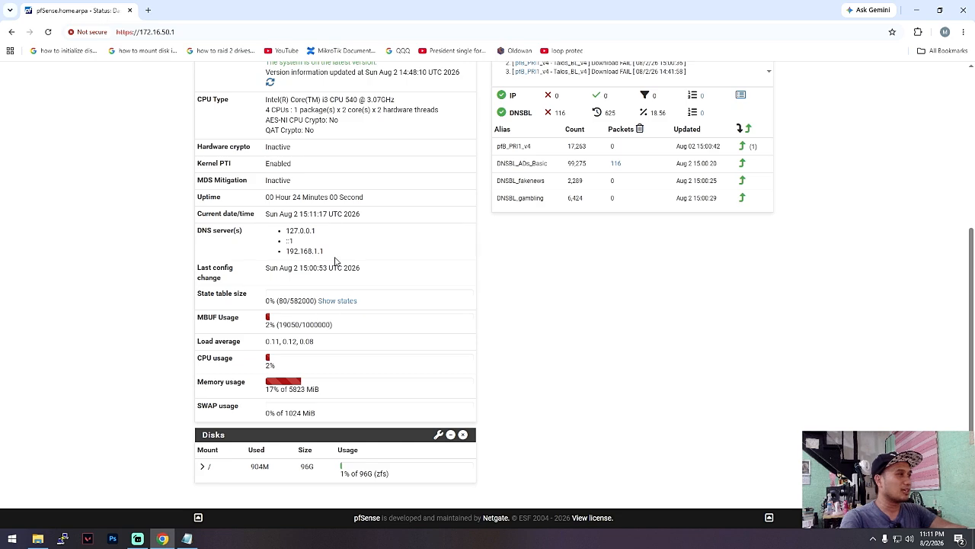
drag(334, 253, 276, 252)
scroll(469, 256, up, 4)
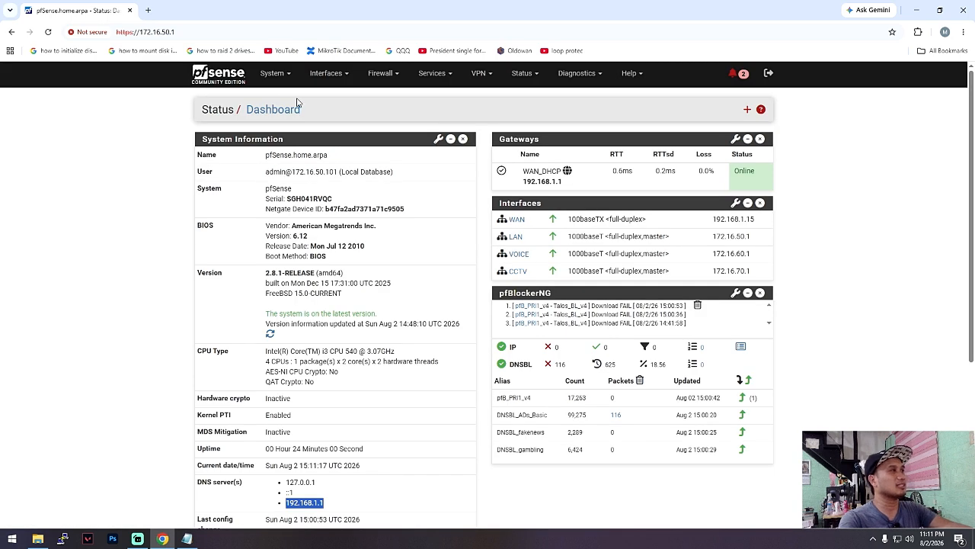
- Open the system's General Setup page and highlight the whole DNS Server Settings section
click(280, 79)
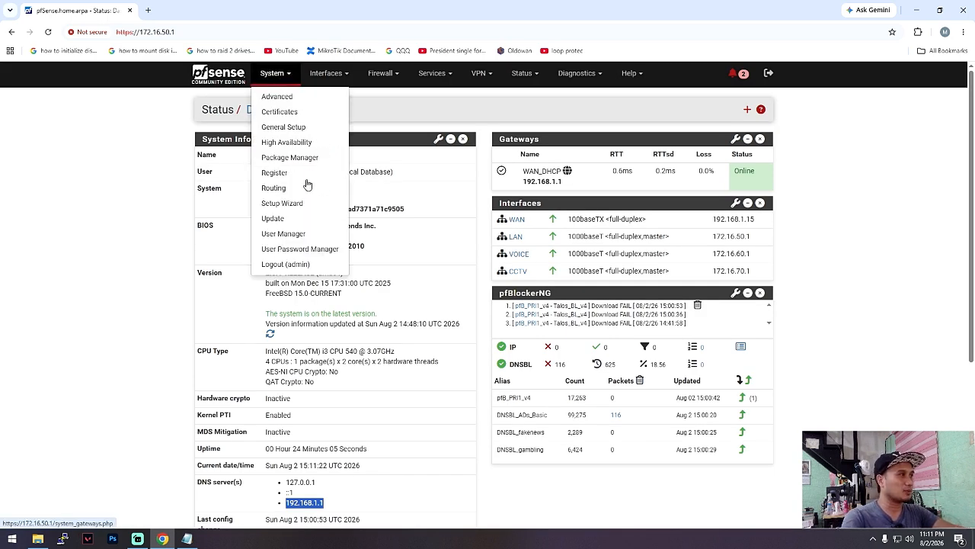
click(280, 127)
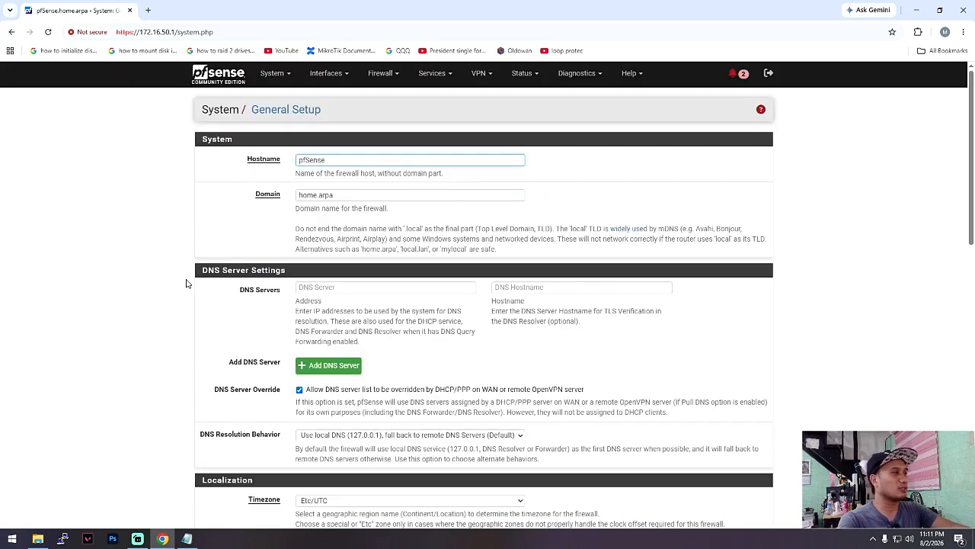
drag(181, 263, 293, 289)
click(226, 311)
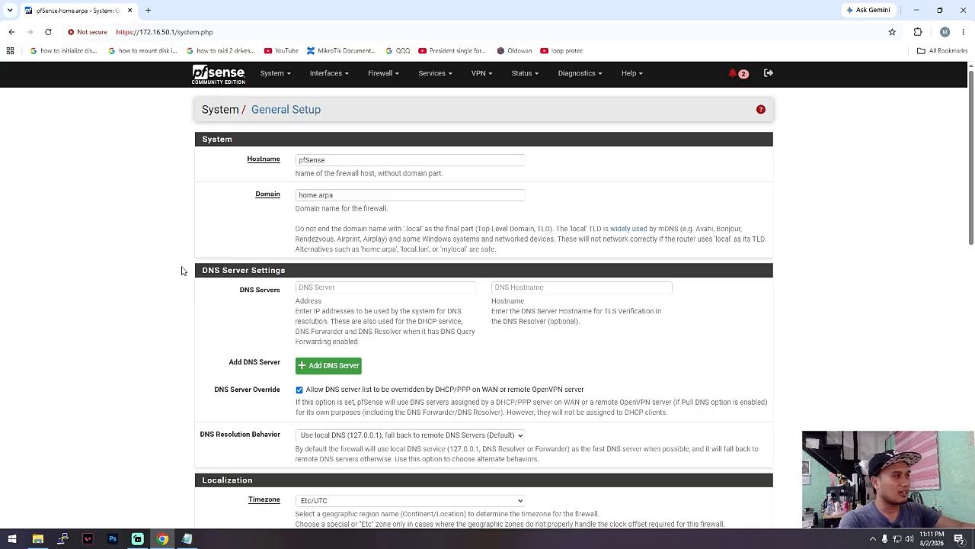
drag(183, 270, 526, 459)
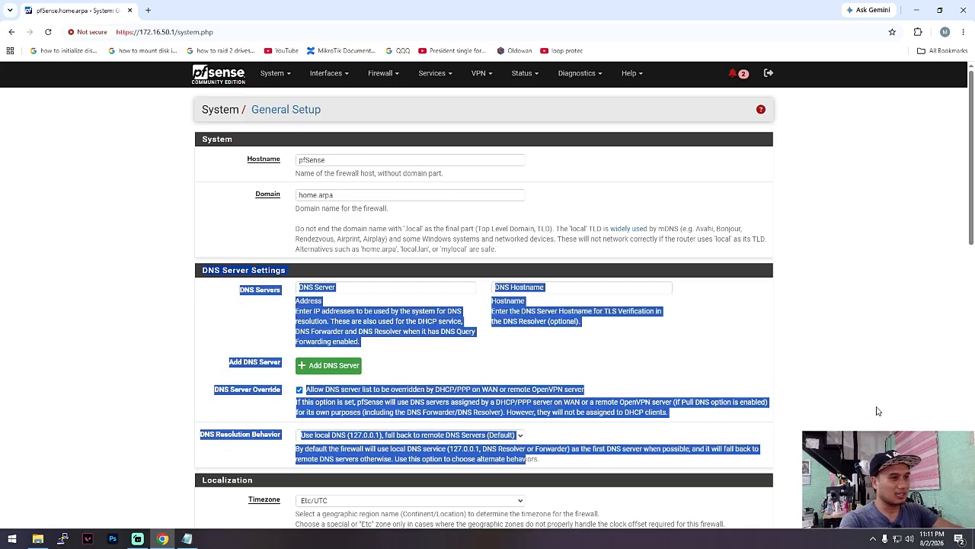
click(381, 239)
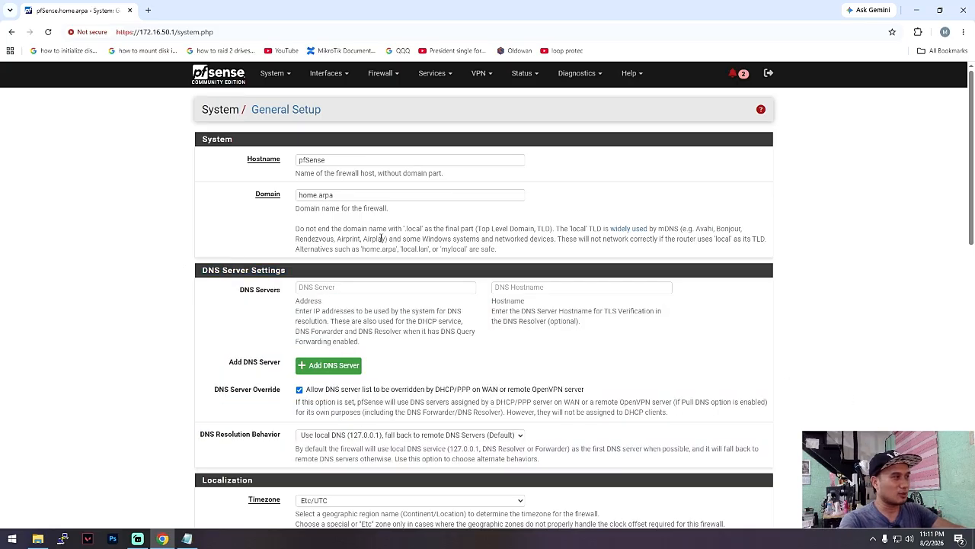
- Examine the DNS Servers, DNS Server Override and DNS Resolution Behavior settings, including the available resolution choices
click(366, 289)
click(401, 365)
scroll(402, 365, down, 1)
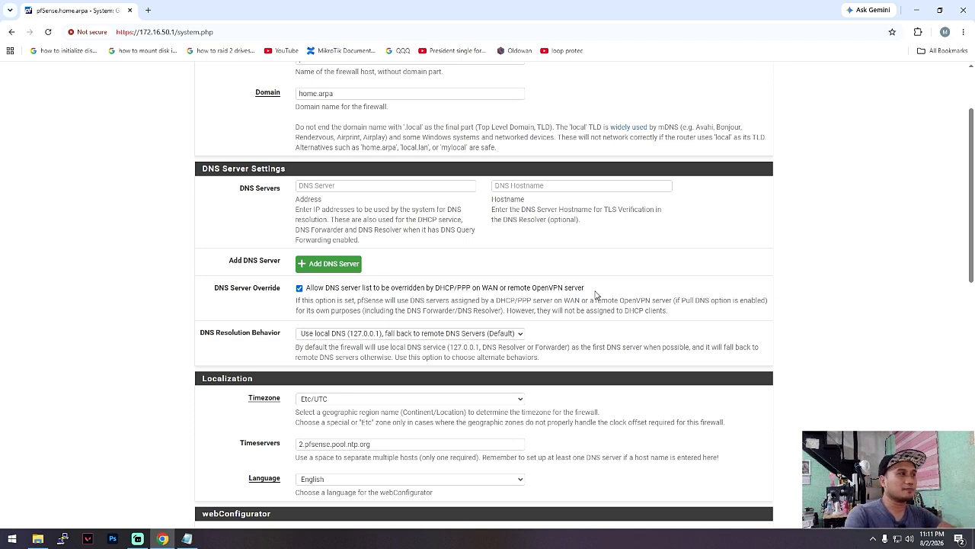
scroll(610, 280, down, 1)
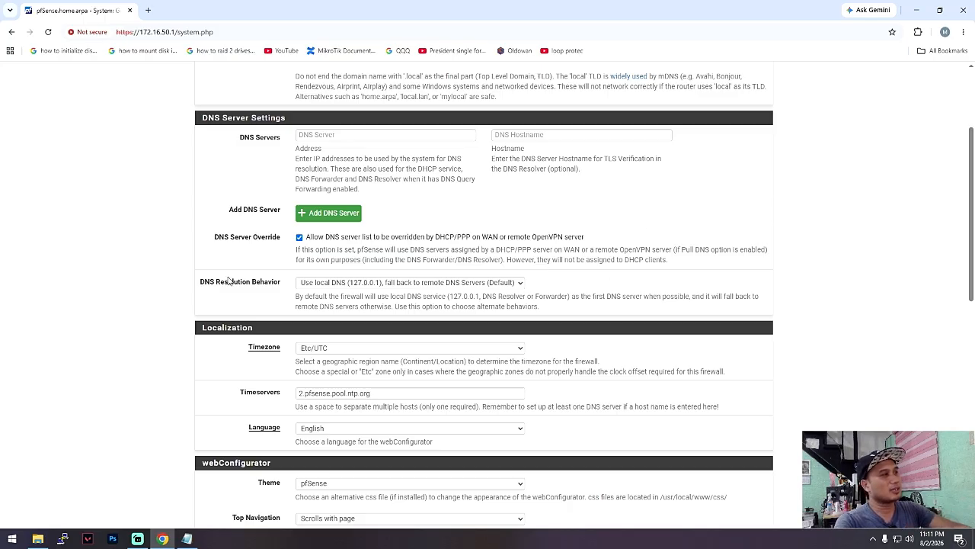
scroll(273, 269, down, 1)
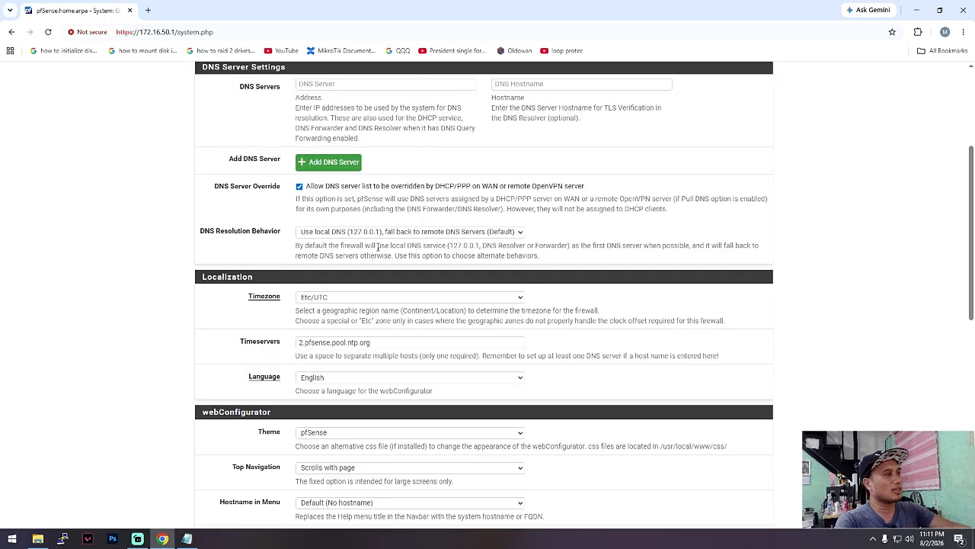
click(297, 235)
click(275, 245)
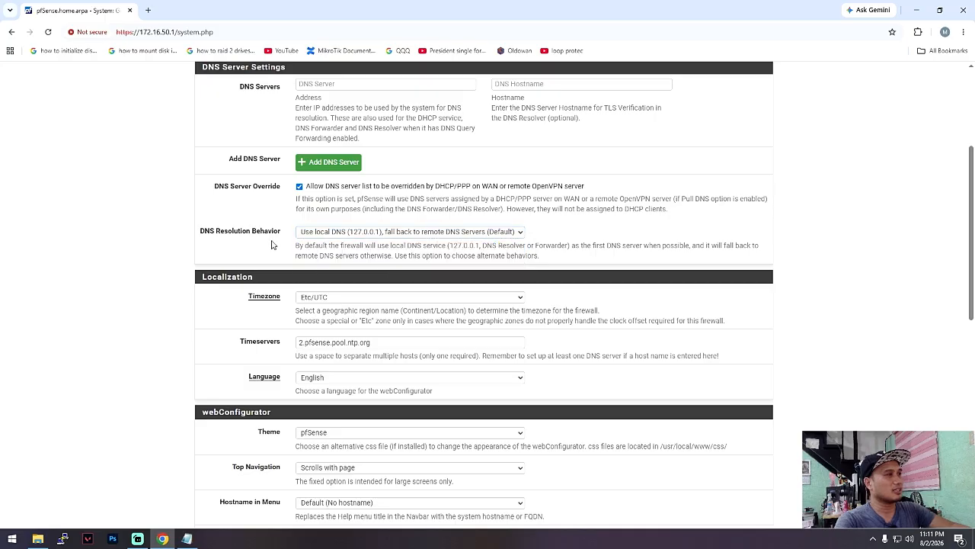
click(474, 232)
click(474, 238)
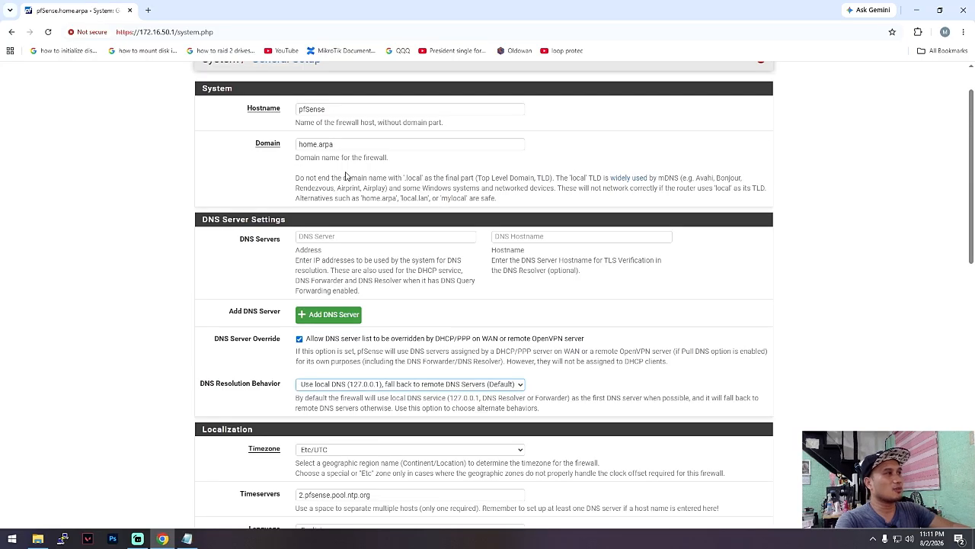
scroll(344, 341, down, 1)
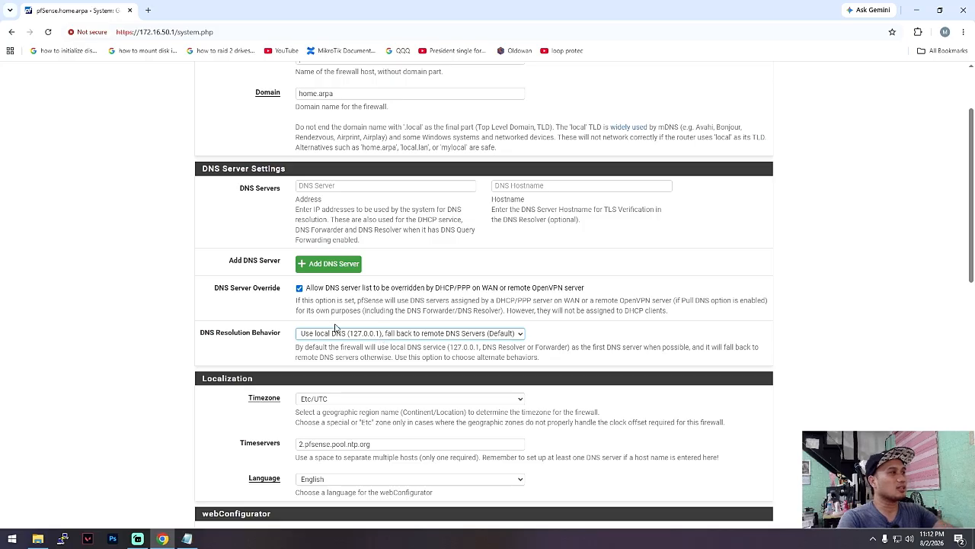
- Disable DNS Server Override by DHCP/PPP on WAN and enter 1.1.1.1 as the first DNS server
click(289, 304)
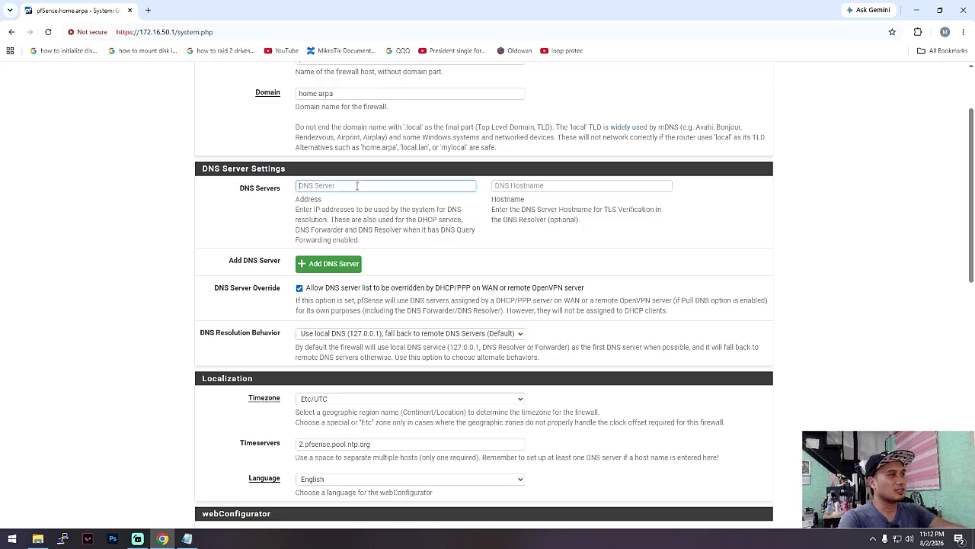
click(299, 288)
click(330, 187)
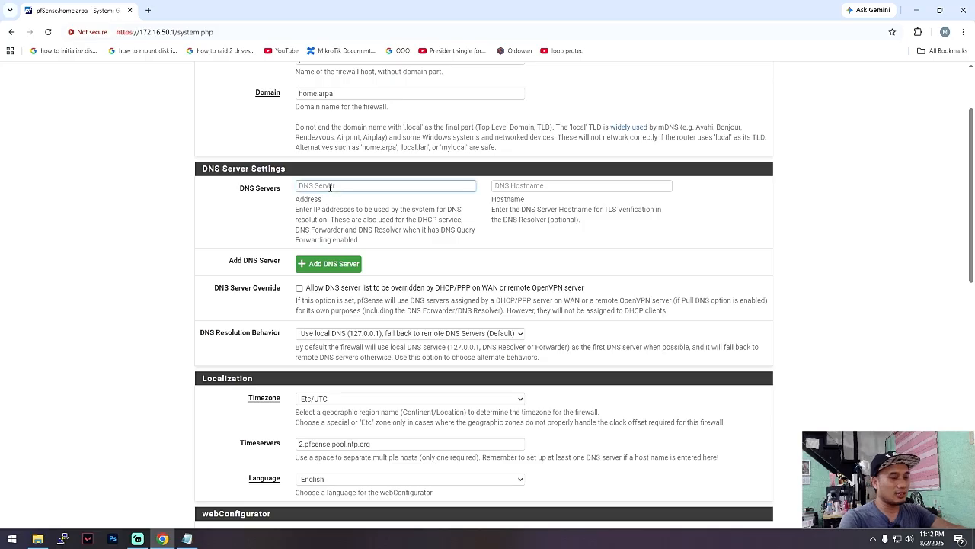
text(1.1.1.1)
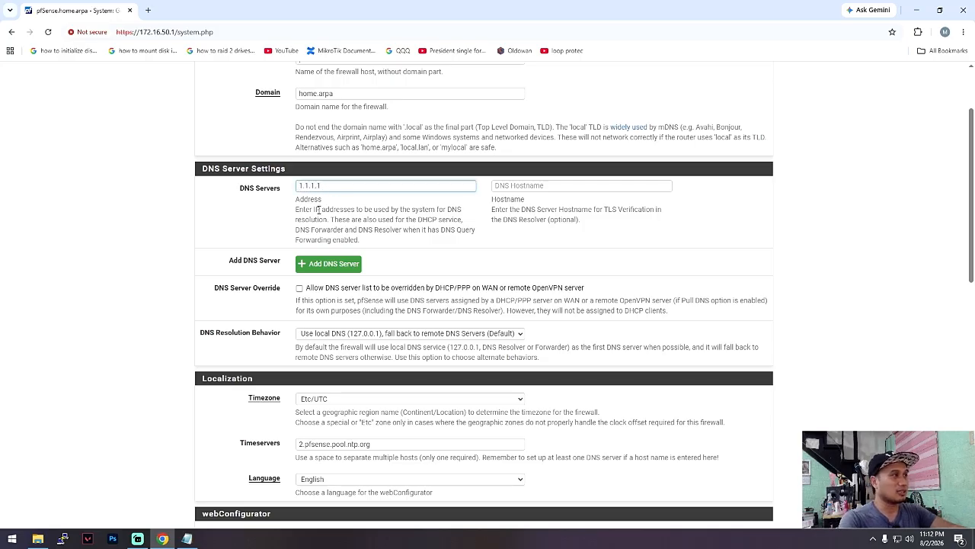
- Add 8.8.8.8 as a second DNS server and save the General Setup changes
click(331, 263)
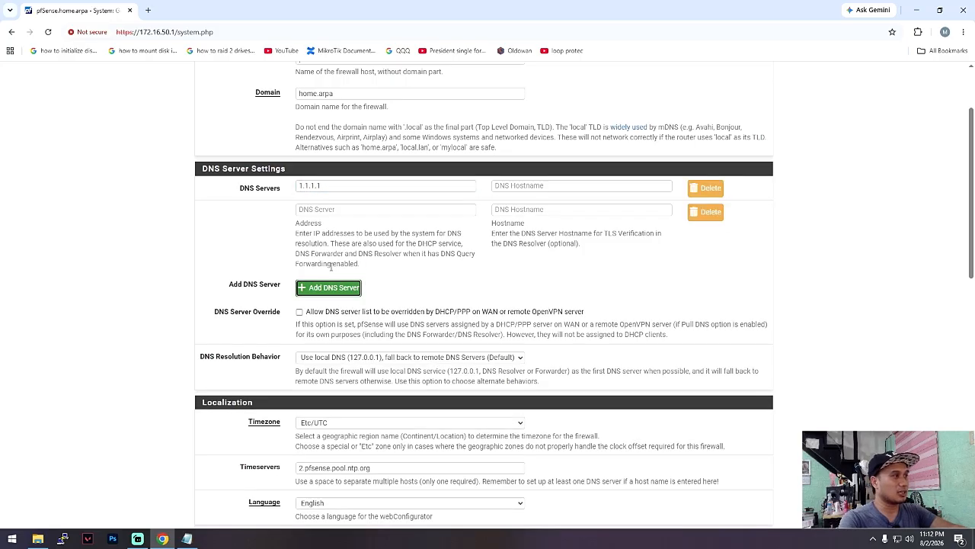
click(348, 209)
text(8.8.8.8)
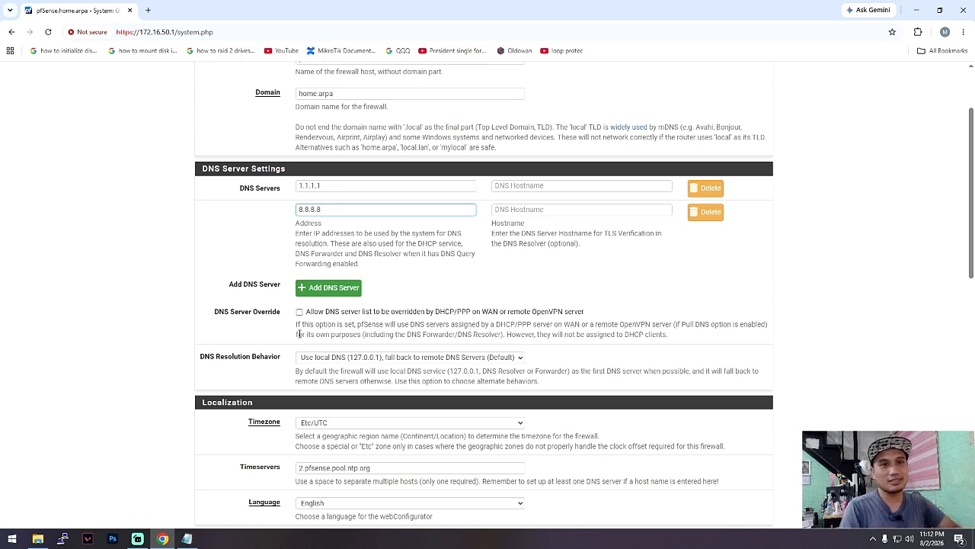
scroll(300, 334, down, 4)
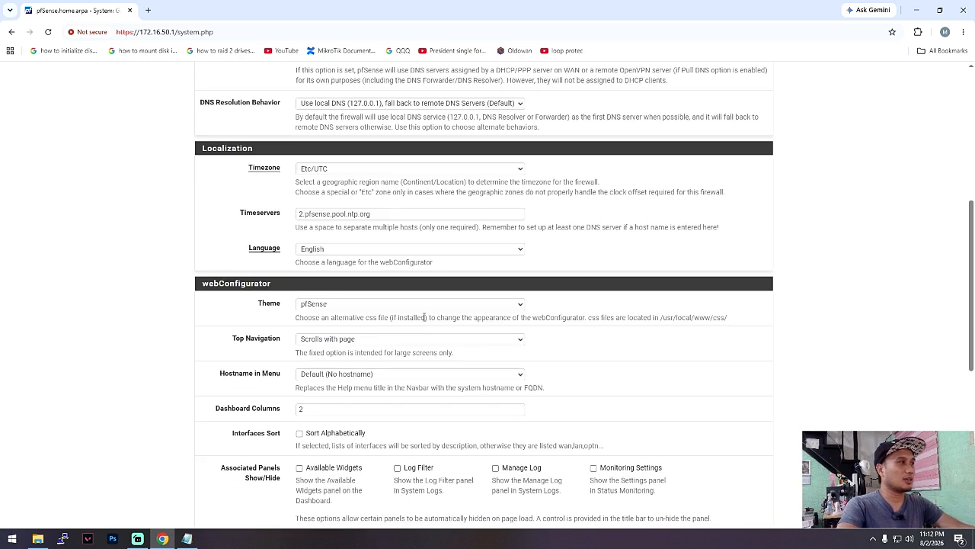
scroll(393, 373, up, 2)
scroll(393, 377, down, 7)
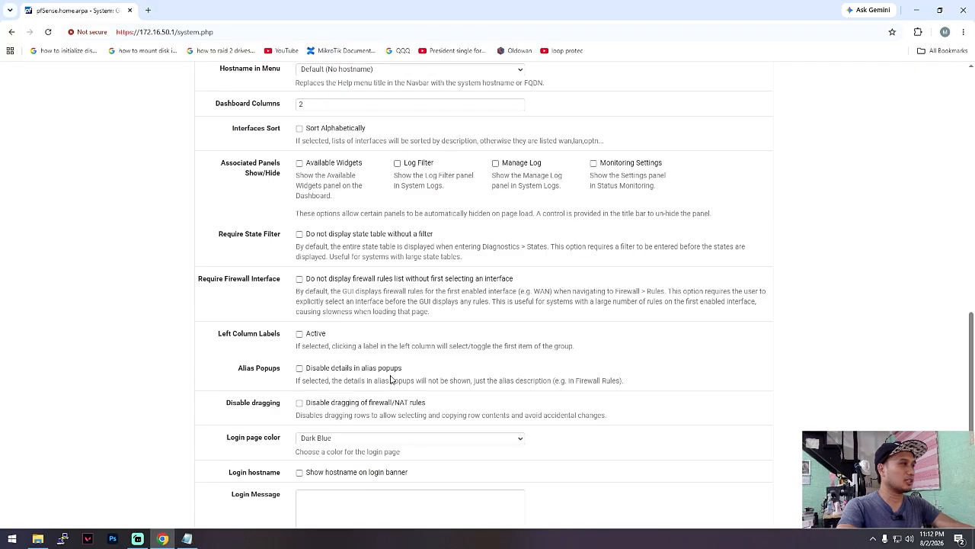
click(308, 475)
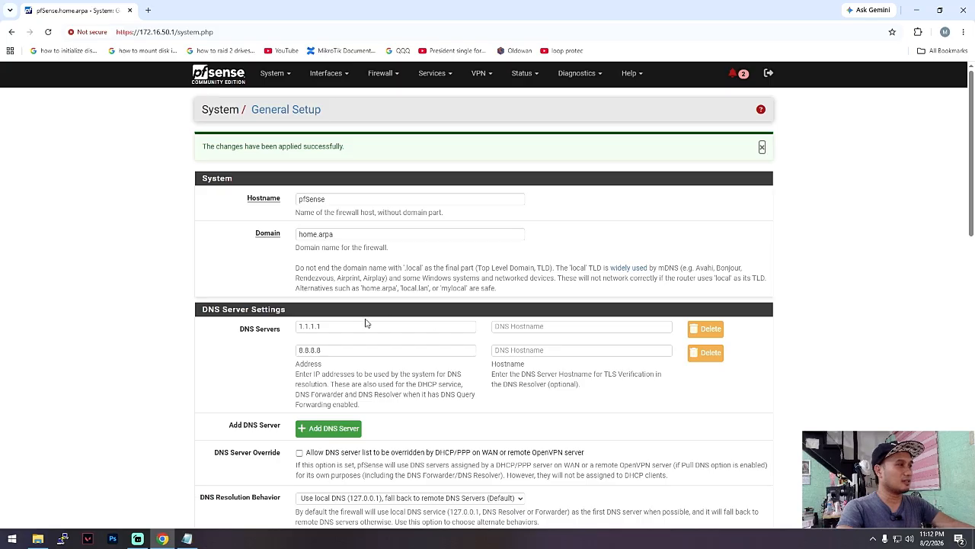
- Return to the dashboard and check the DNS servers listed under System Information
click(220, 81)
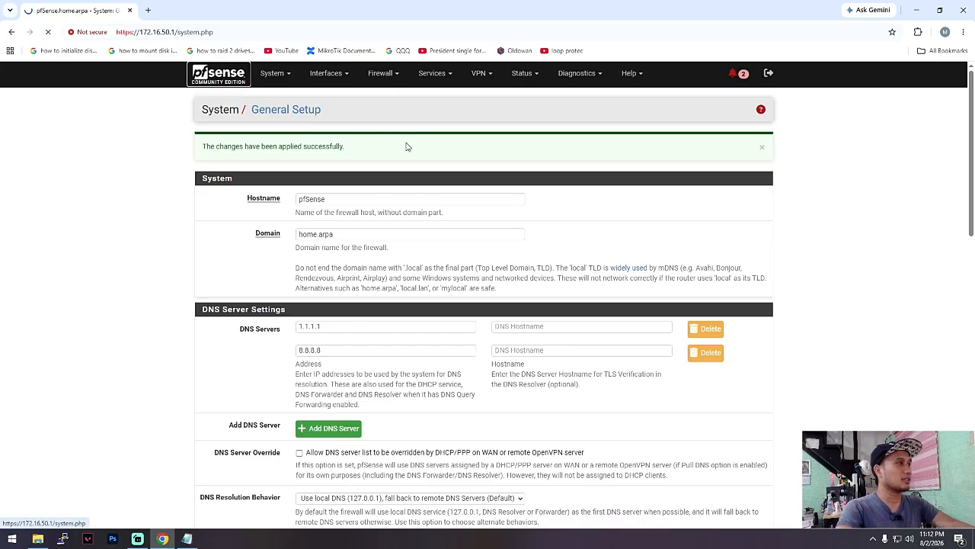
scroll(381, 266, down, 2)
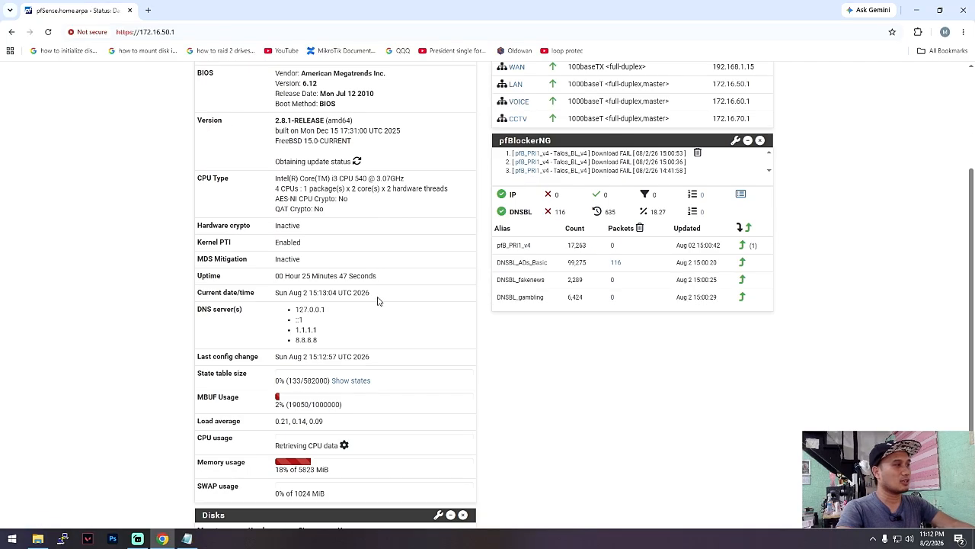
- Examine the 1.1.1.1 and 8.8.8.8 entries in the dashboard's System Information DNS server list
drag(343, 347, 288, 329)
click(333, 348)
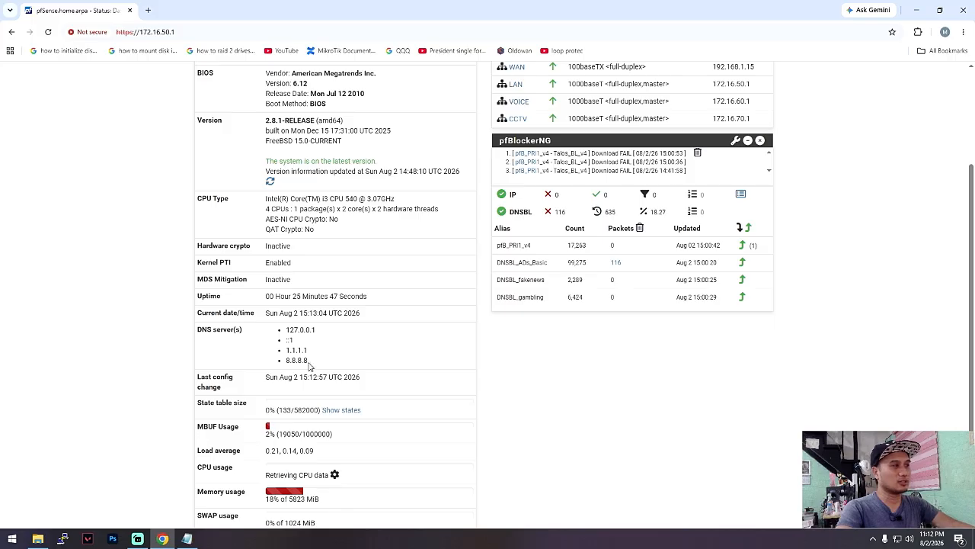
drag(310, 366, 287, 351)
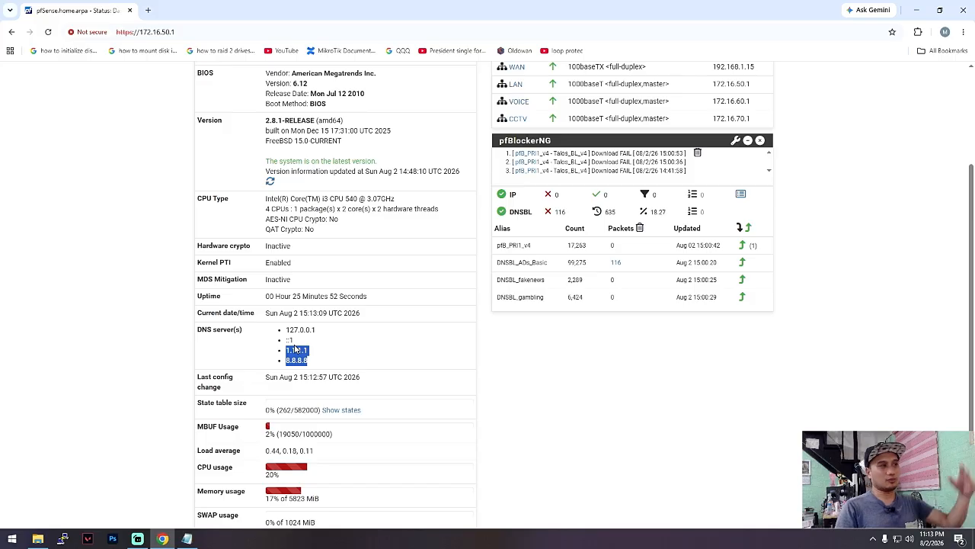
click(480, 367)
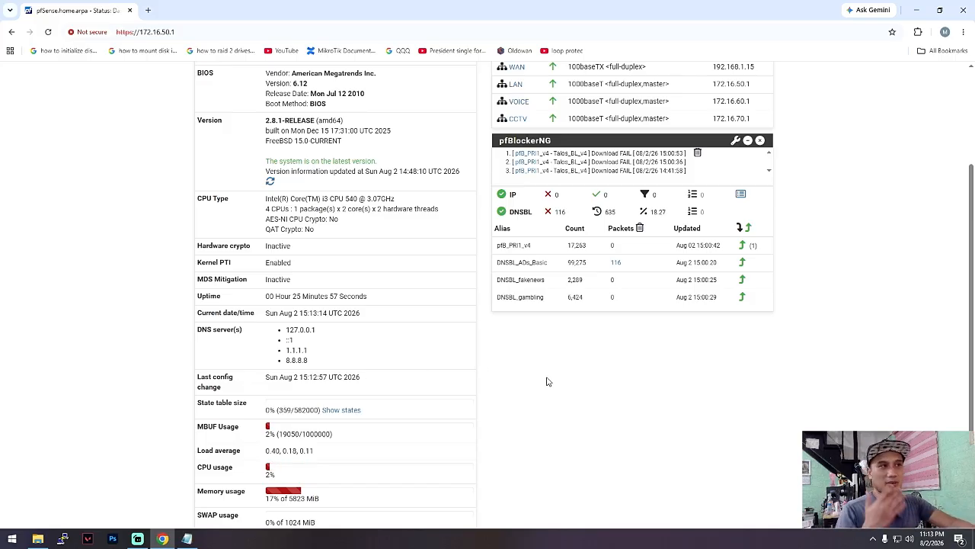
scroll(547, 381, up, 2)
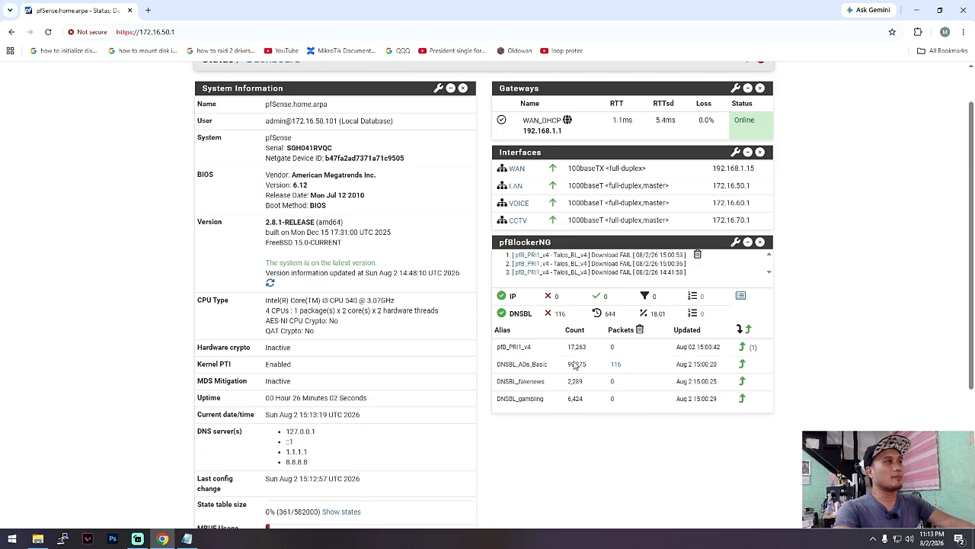
- Open the LAN firewall rules and examine the rules that allow DNS to pfSense and block all other DNS
click(381, 73)
click(397, 125)
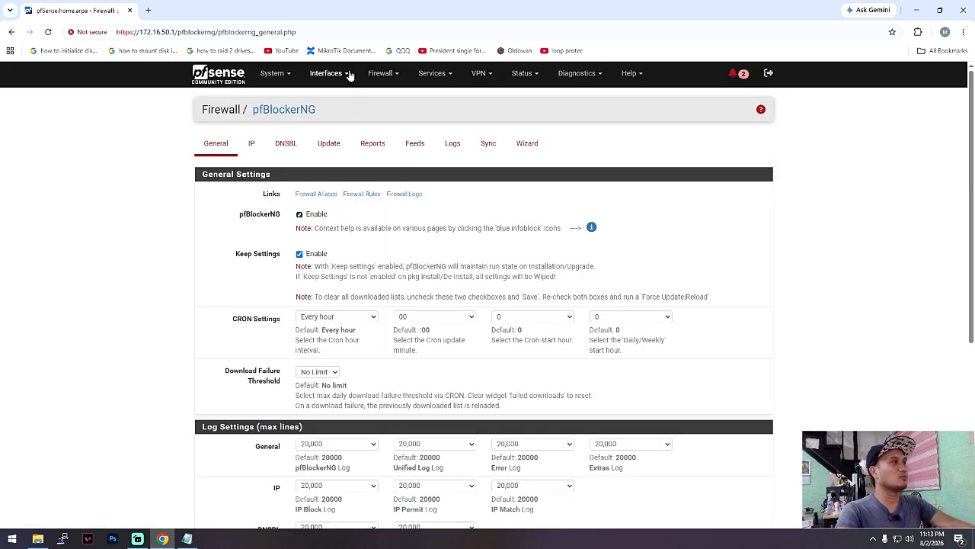
click(381, 73)
click(393, 142)
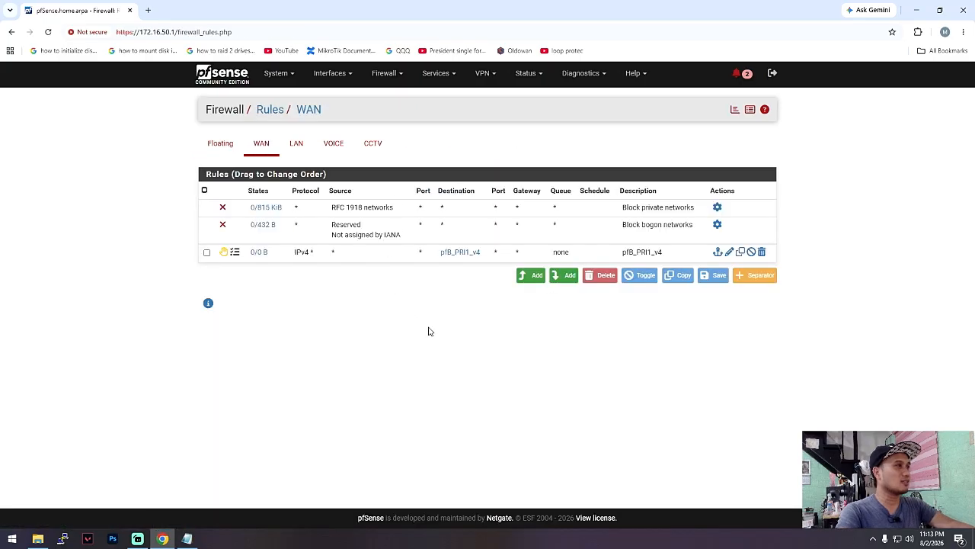
click(297, 146)
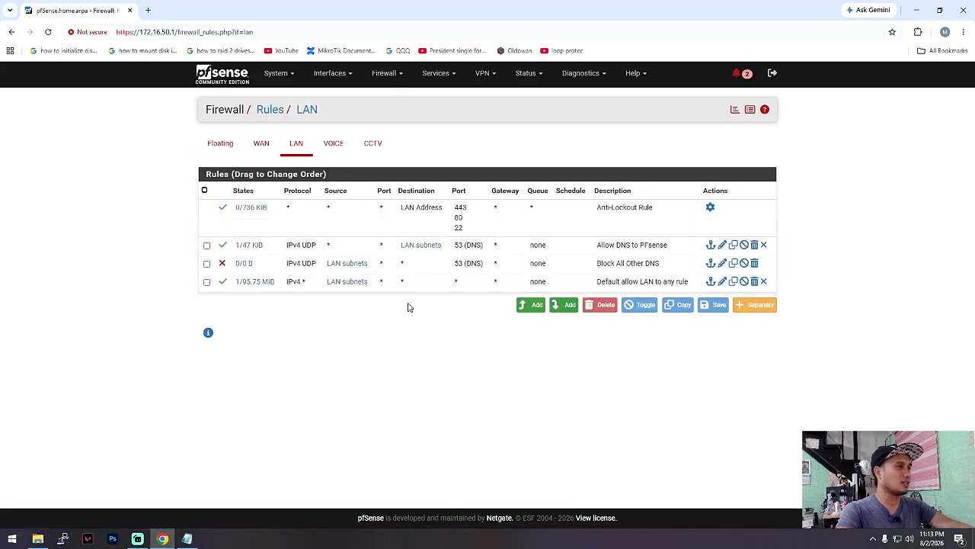
mouse_move(415, 253)
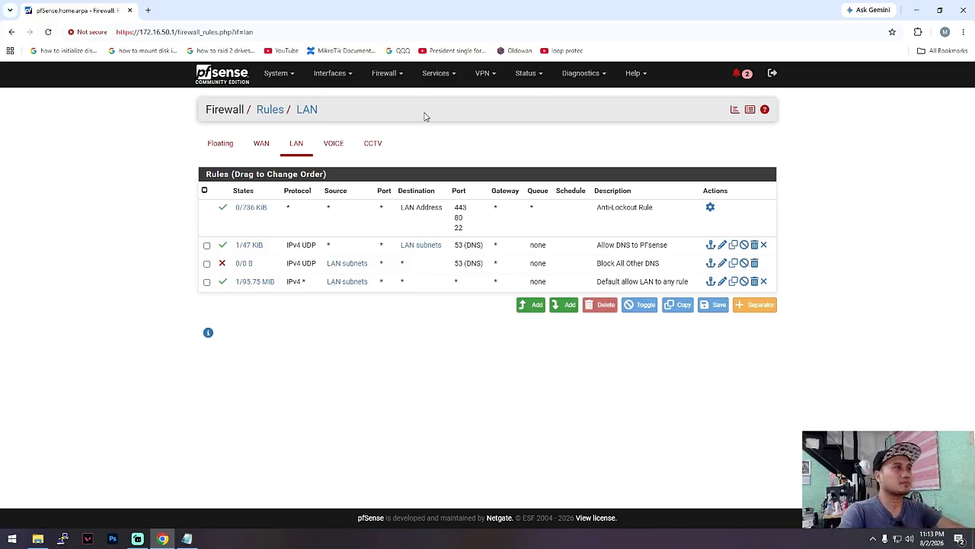
- Open General Setup and review its DNS Server Settings
click(384, 73)
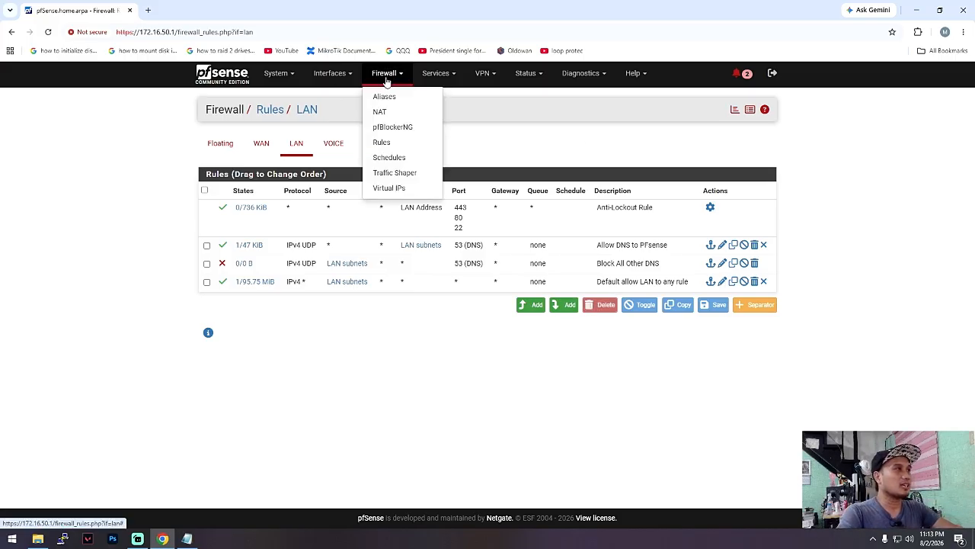
click(442, 75)
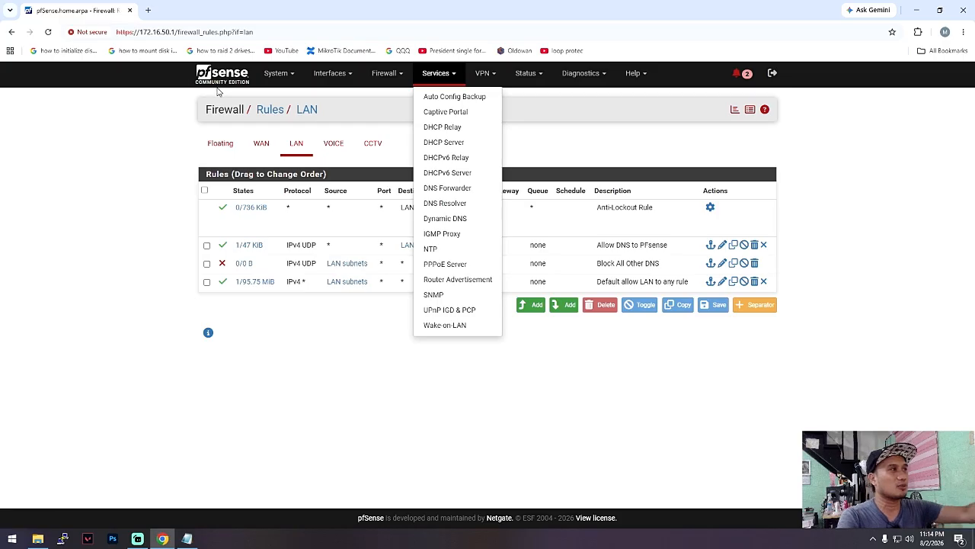
click(276, 72)
click(290, 130)
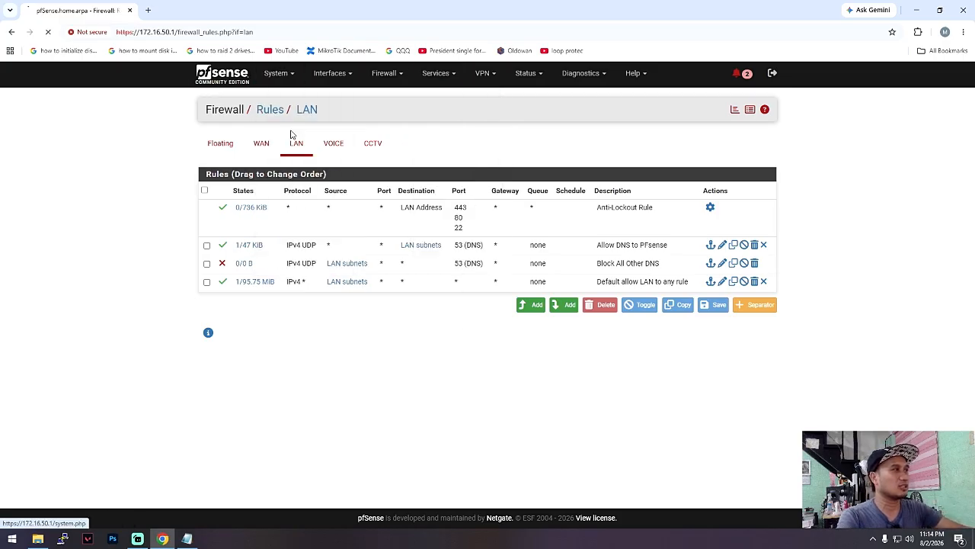
scroll(279, 218, down, 2)
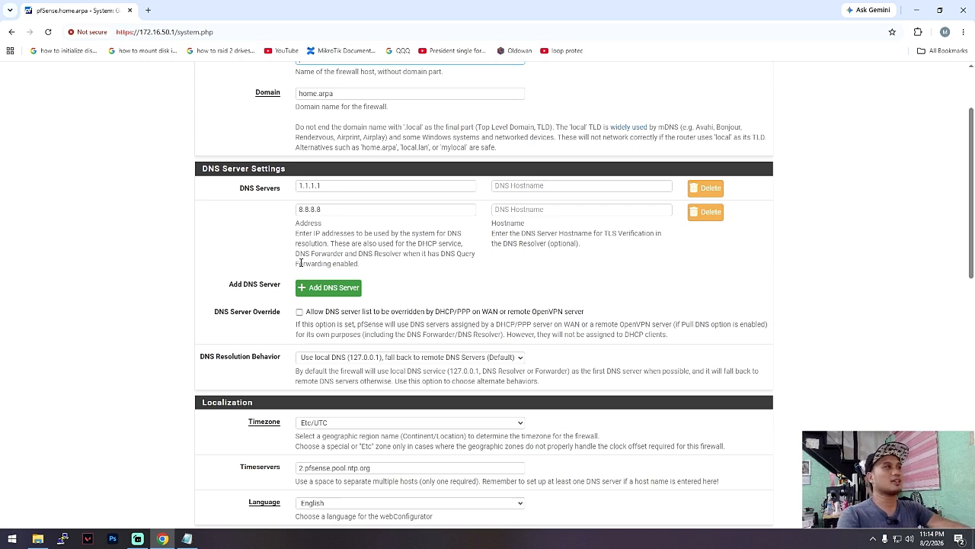
scroll(301, 263, up, 2)
- Open the LAN settings of the DHCP Server and examine the DNS Servers fields under Server Options
click(380, 72)
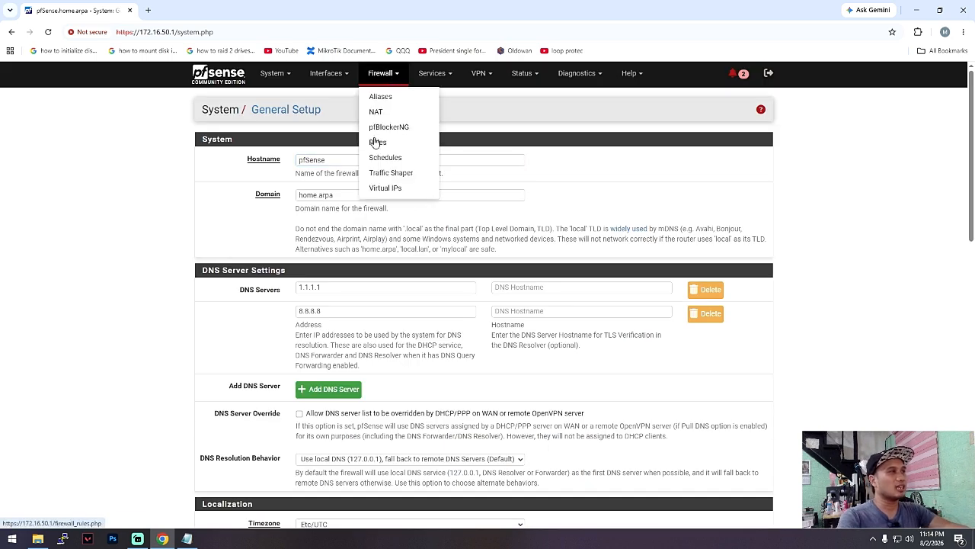
click(432, 72)
click(451, 143)
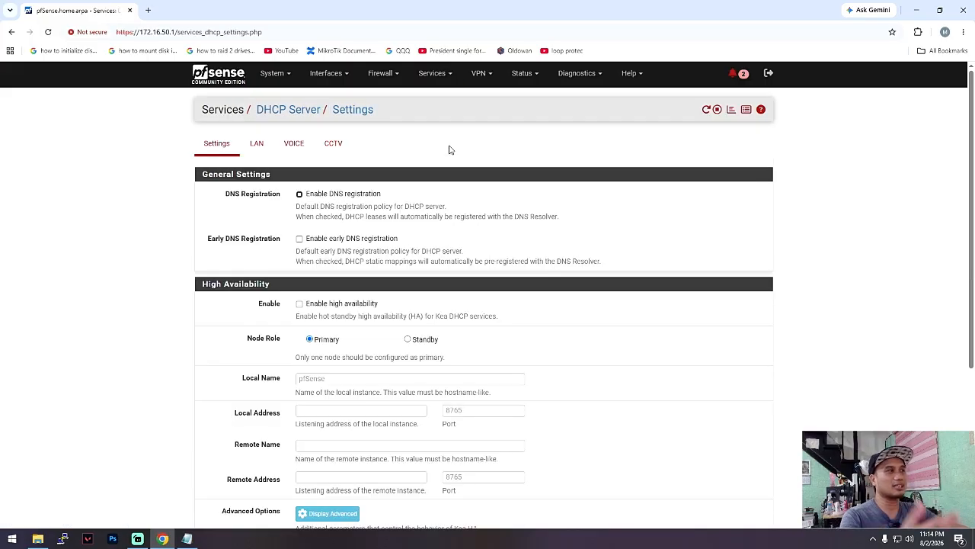
click(257, 143)
scroll(500, 293, down, 3)
scroll(500, 293, down, 3)
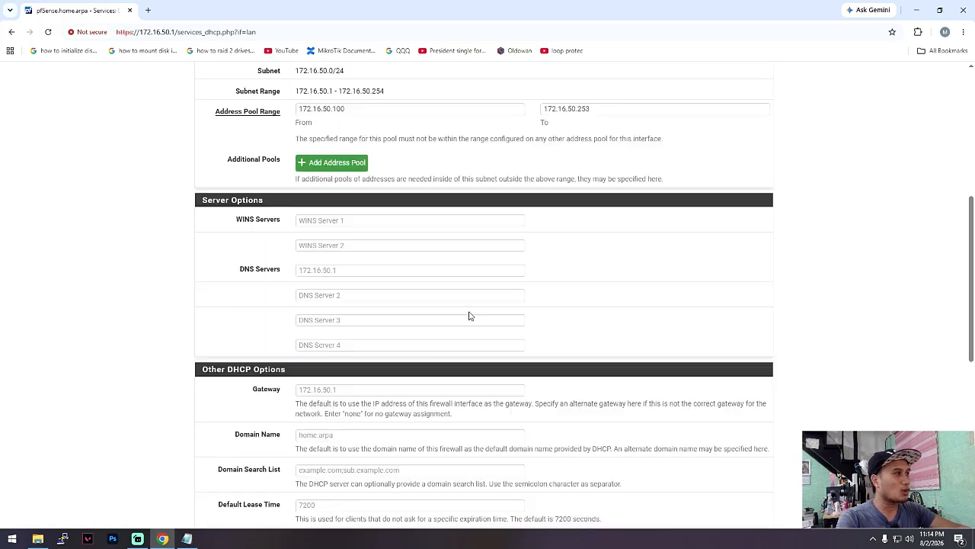
click(389, 272)
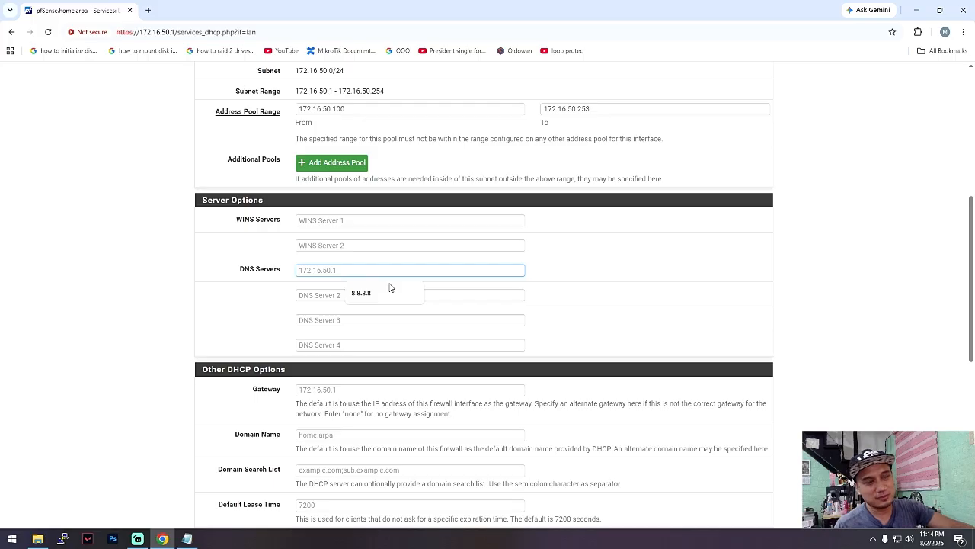
click(266, 311)
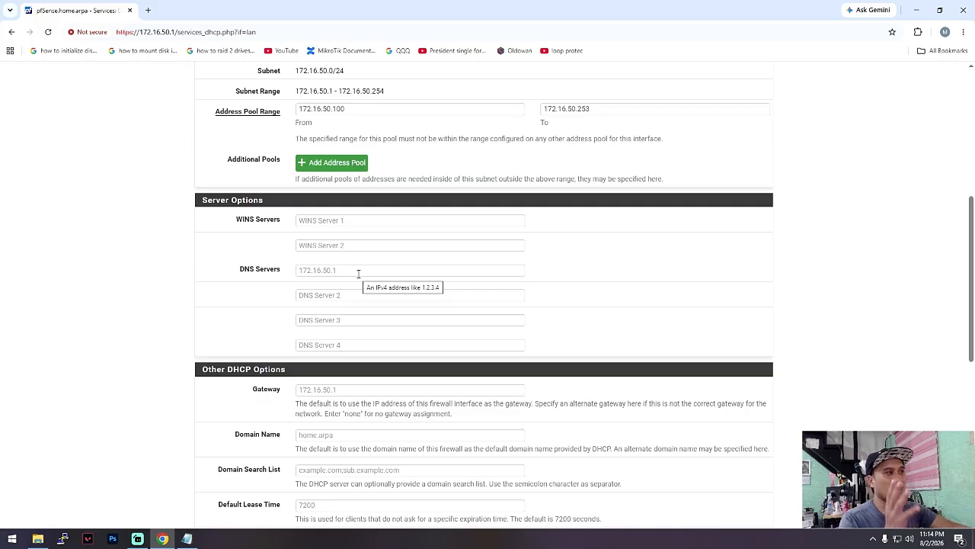
scroll(586, 266, up, 4)
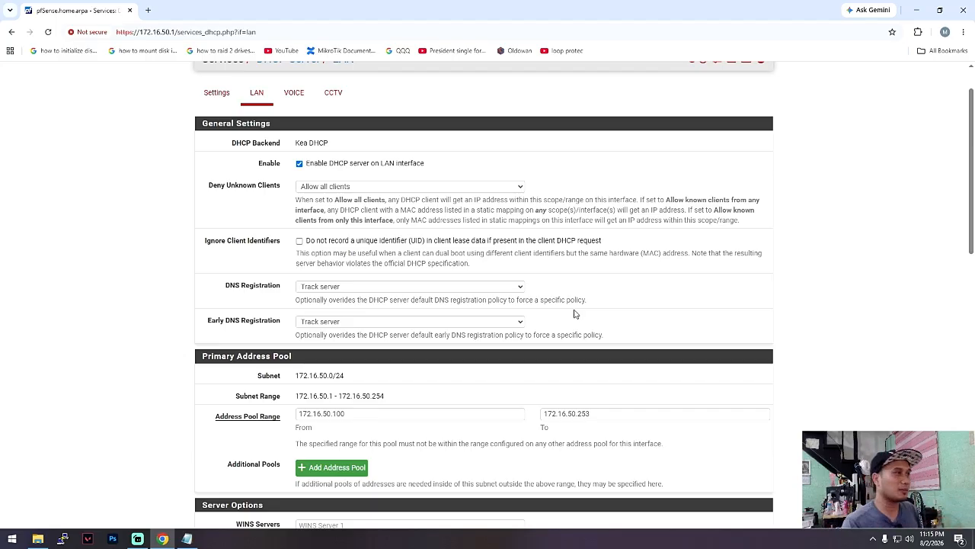
scroll(266, 180, up, 1)
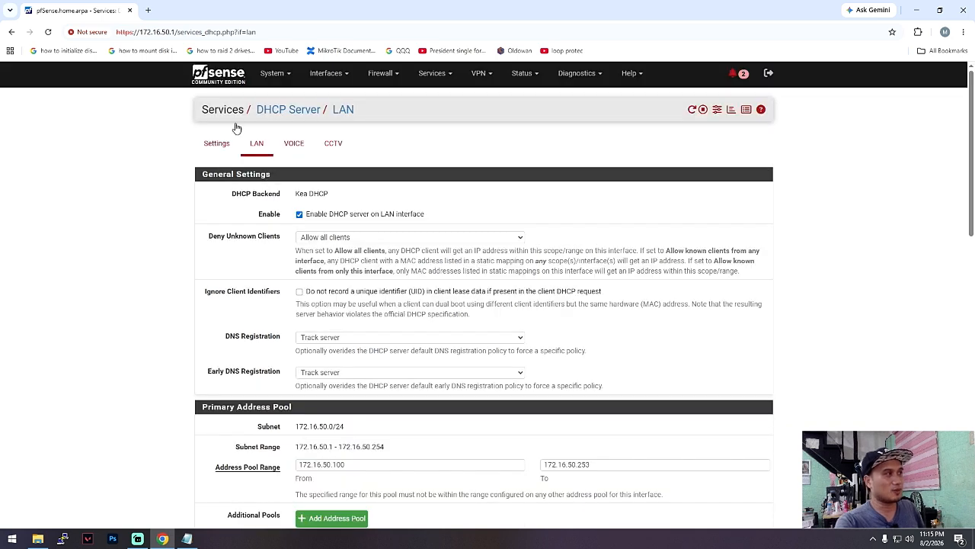
- Return to the dashboard and highlight the full list of system DNS servers
click(212, 81)
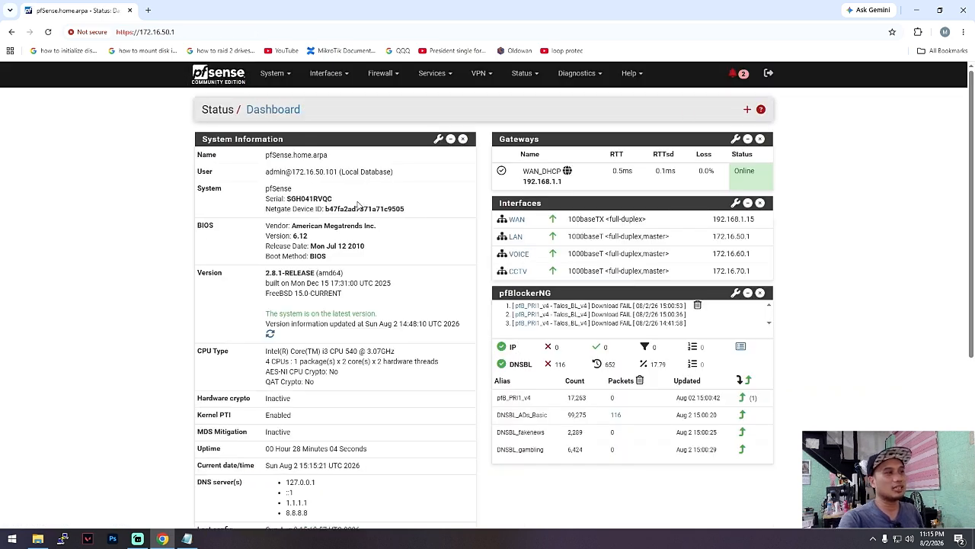
scroll(366, 417, down, 3)
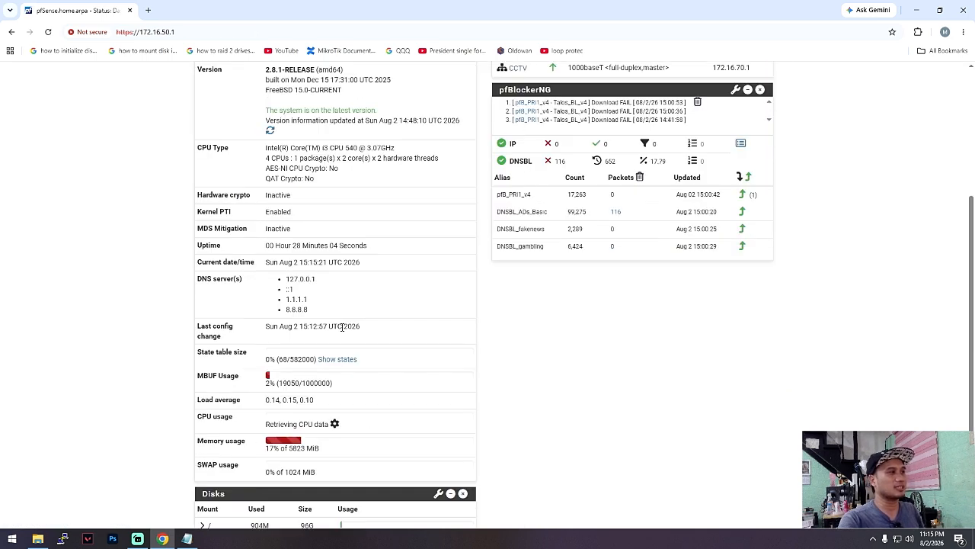
drag(326, 314, 272, 282)
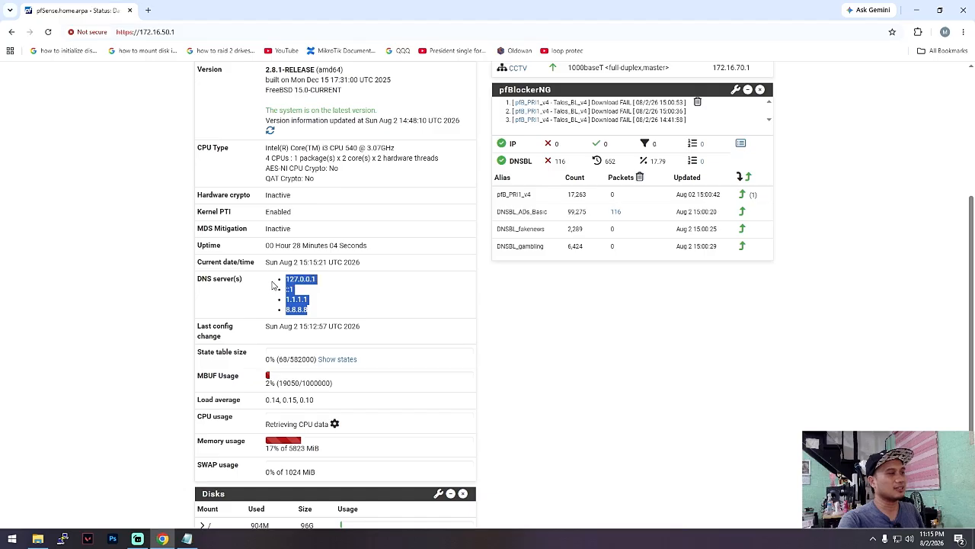
click(413, 298)
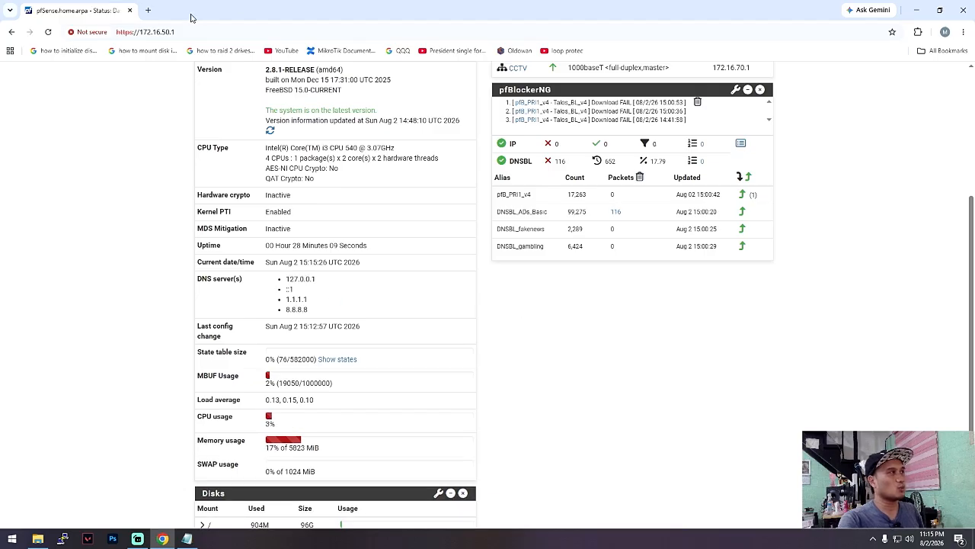
- Load youtube.com in a new browser tab to test name resolution
click(150, 9)
text(you)
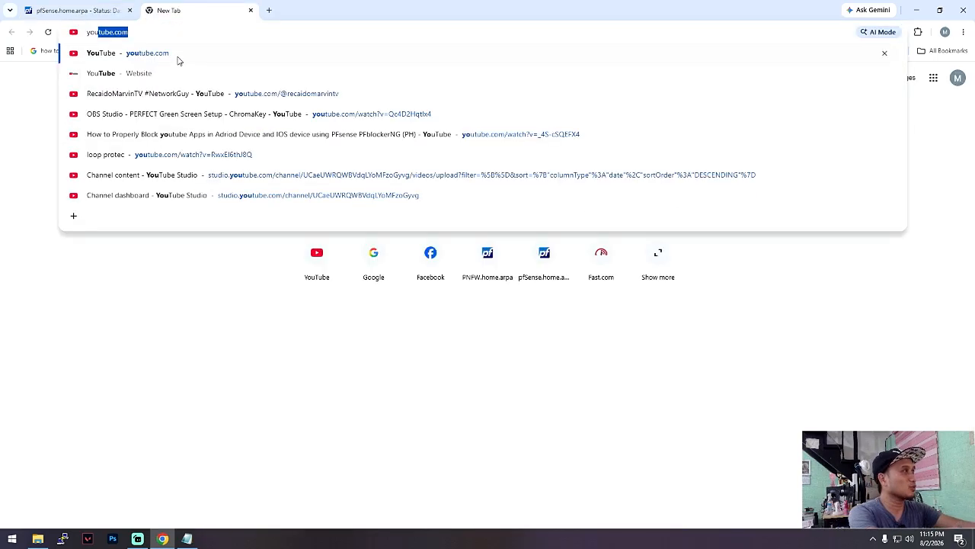
key(Return)
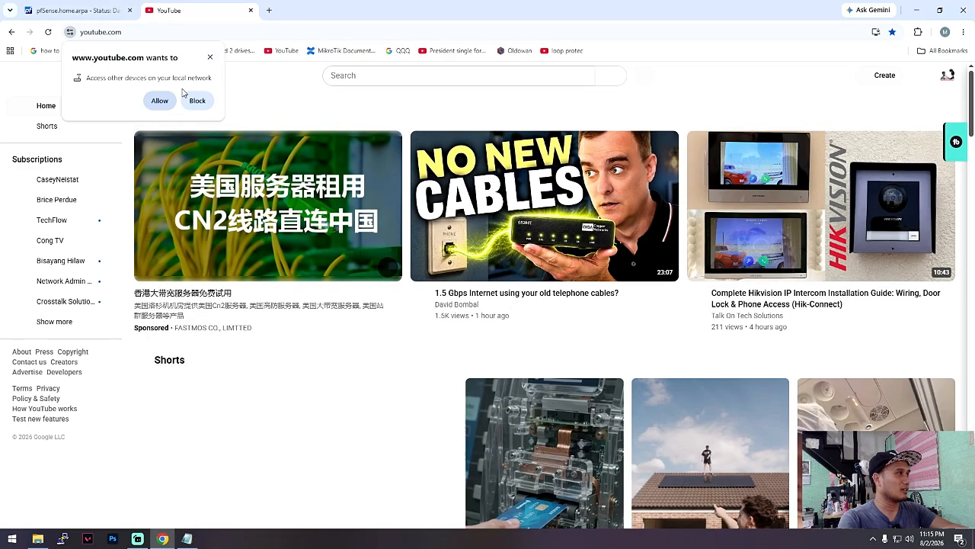
- Run a fast.com speed test in a new tab, show its detailed results, and close that tab
click(267, 10)
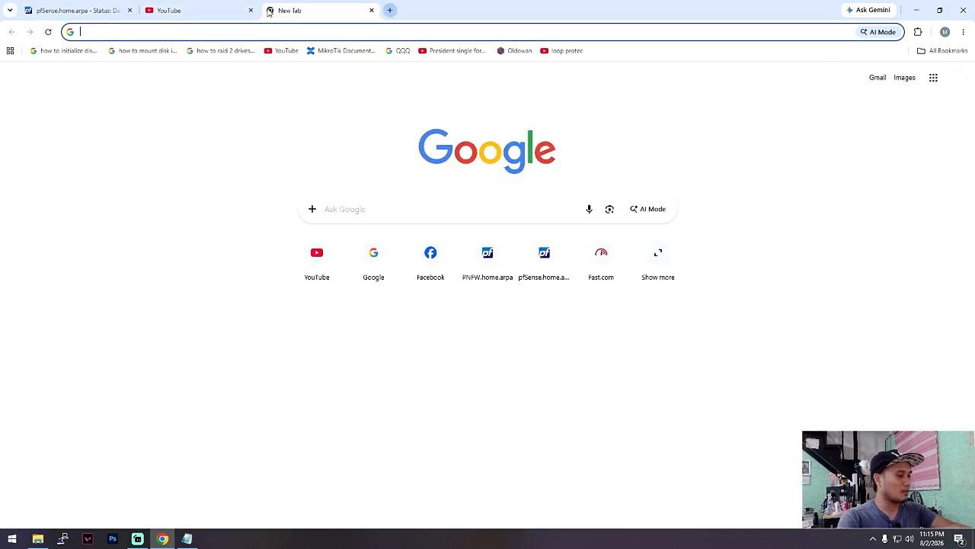
text(fas)
key(Return)
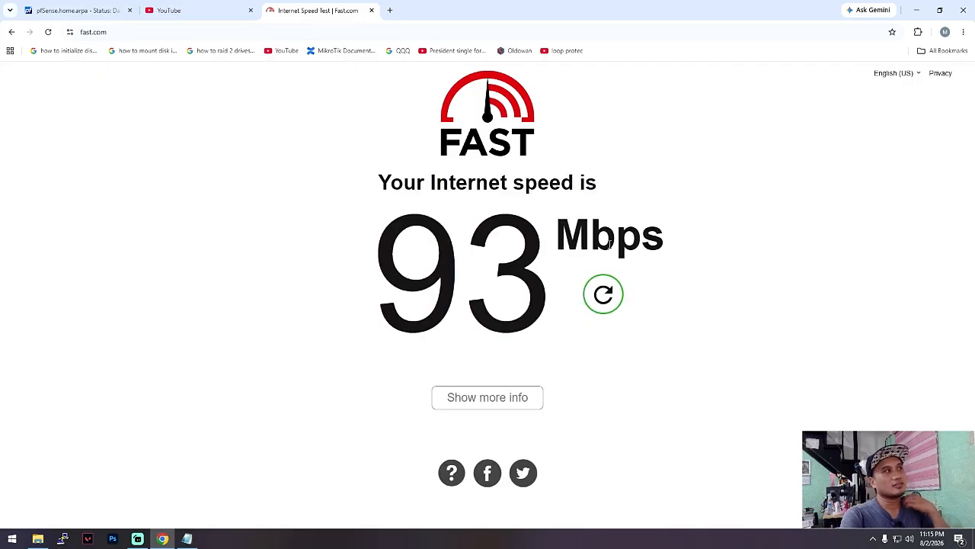
click(518, 398)
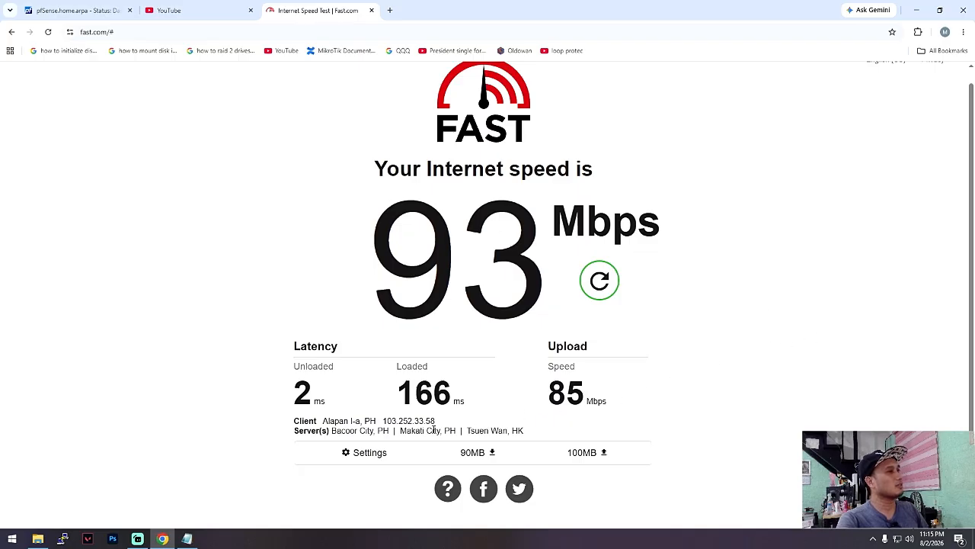
click(179, 10)
click(323, 10)
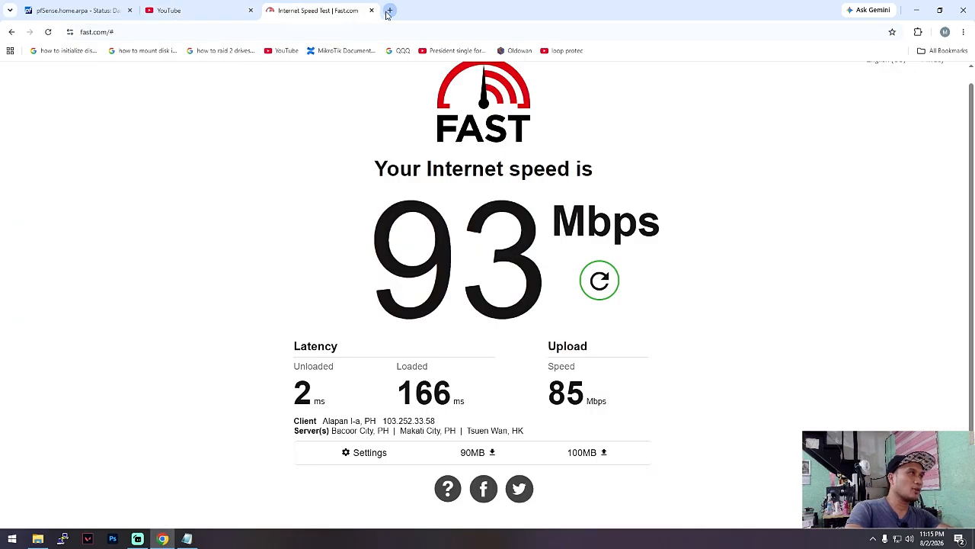
click(371, 11)
- Go back to the pfSense dashboard tab and review the DNS servers in System Information once more
click(106, 10)
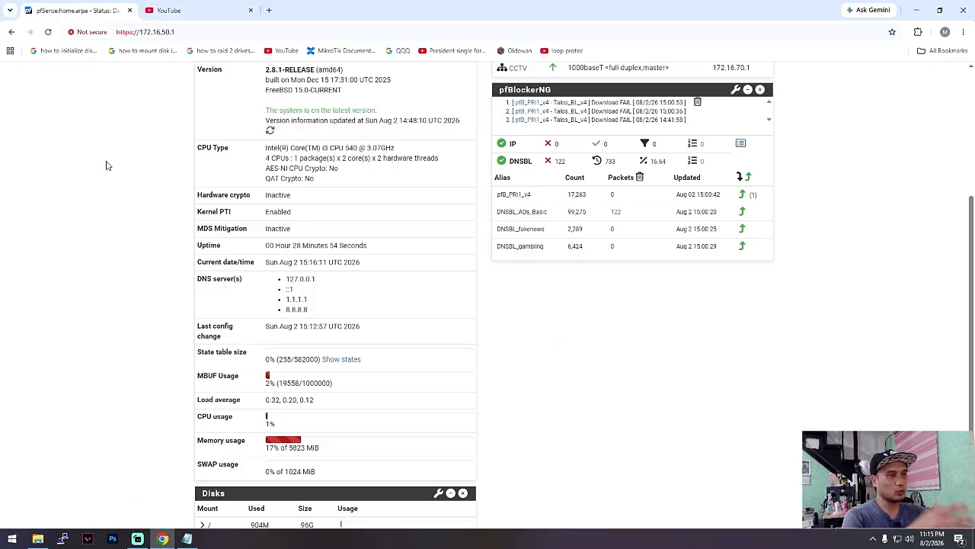
scroll(374, 244, up, 3)
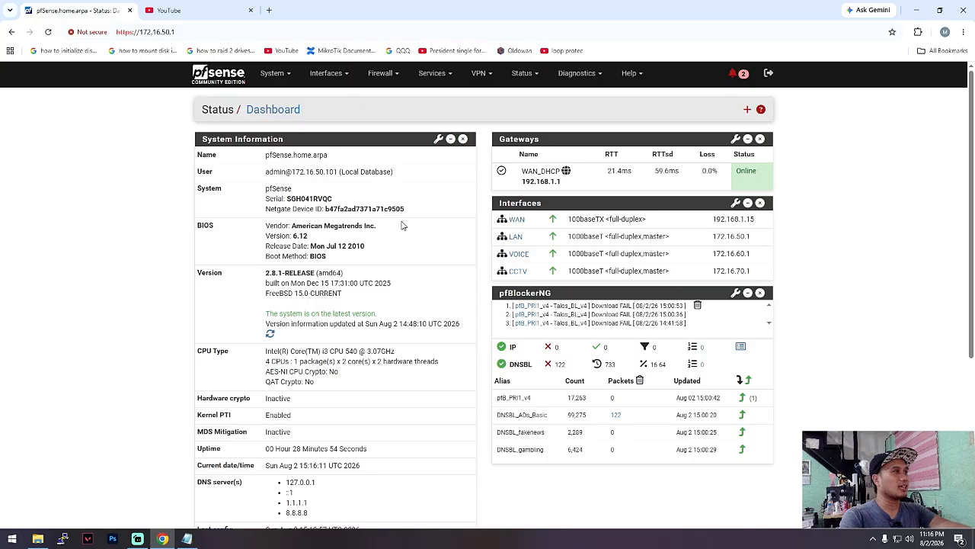
click(383, 73)
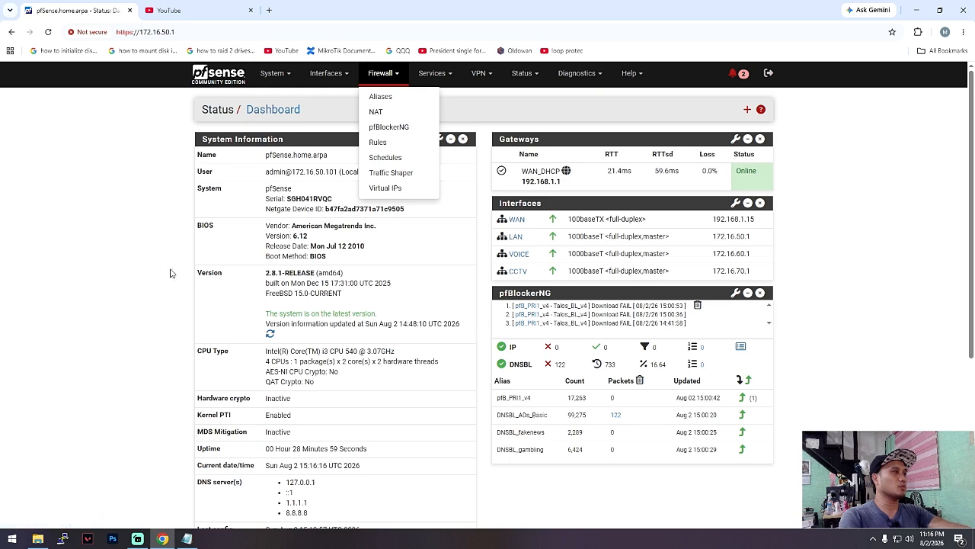
click(113, 279)
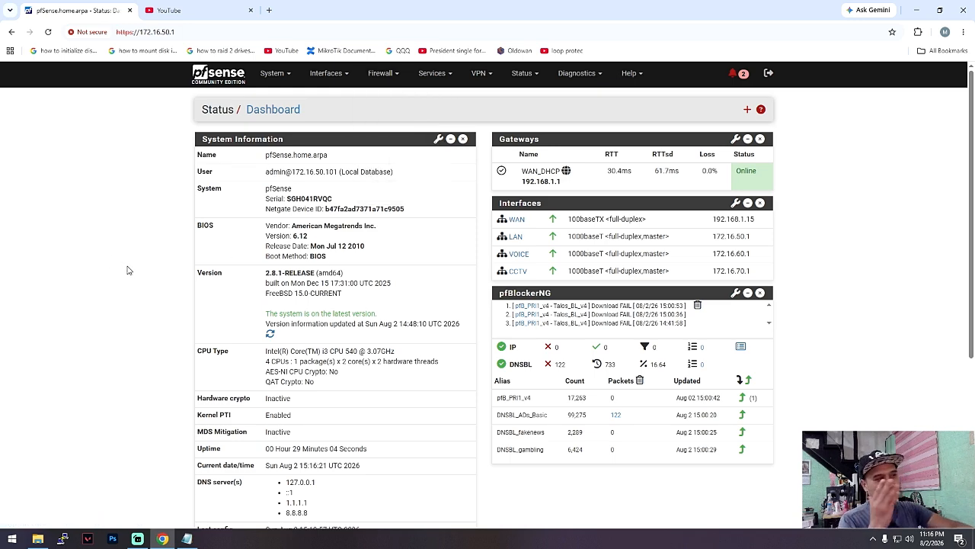
scroll(120, 266, down, 3)
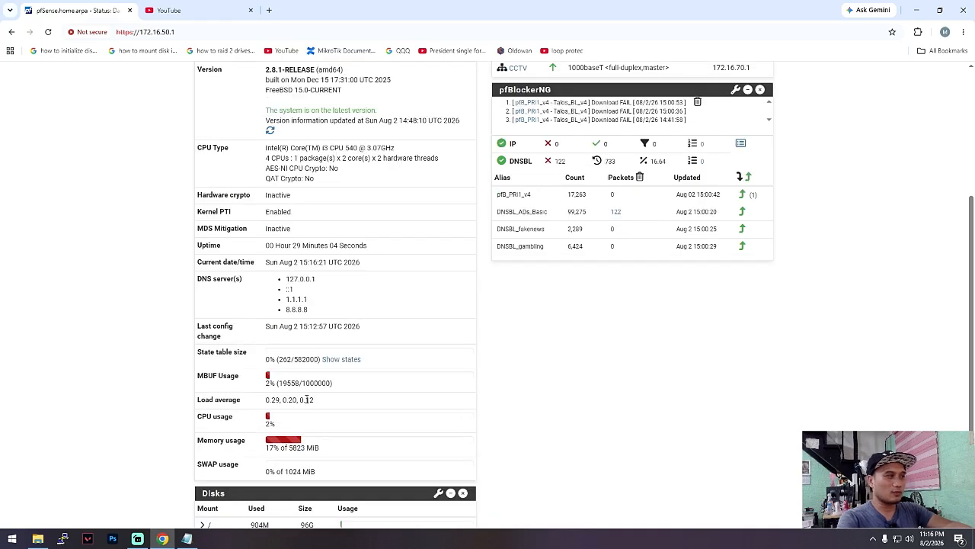
drag(325, 314, 276, 291)
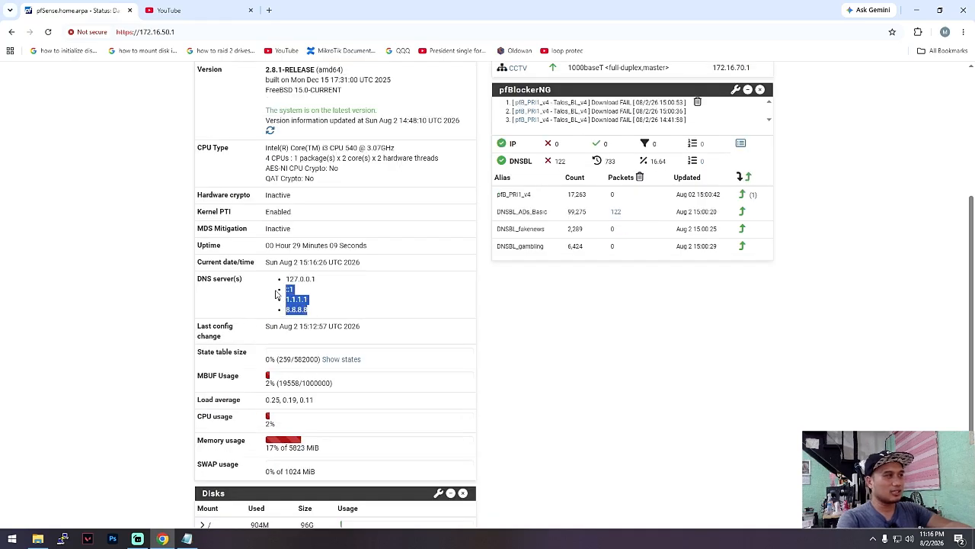
- Open the General Setup page and review the DNS Server Settings, including the DNS Server Override option
click(337, 285)
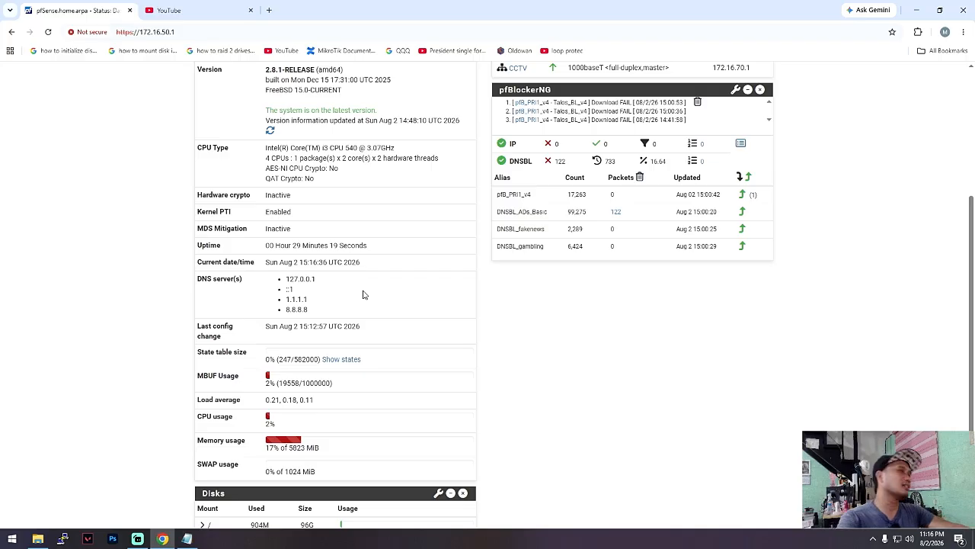
scroll(603, 453, up, 2)
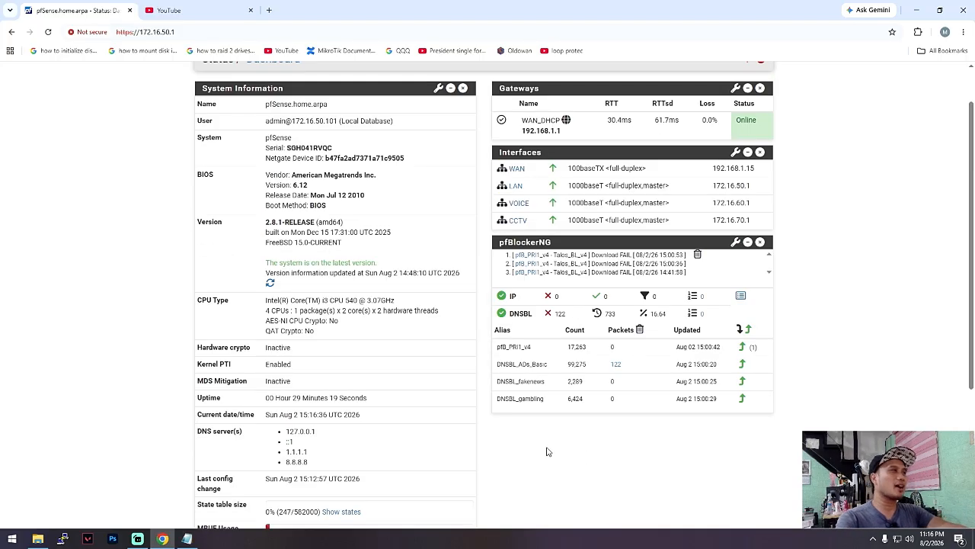
scroll(549, 453, up, 1)
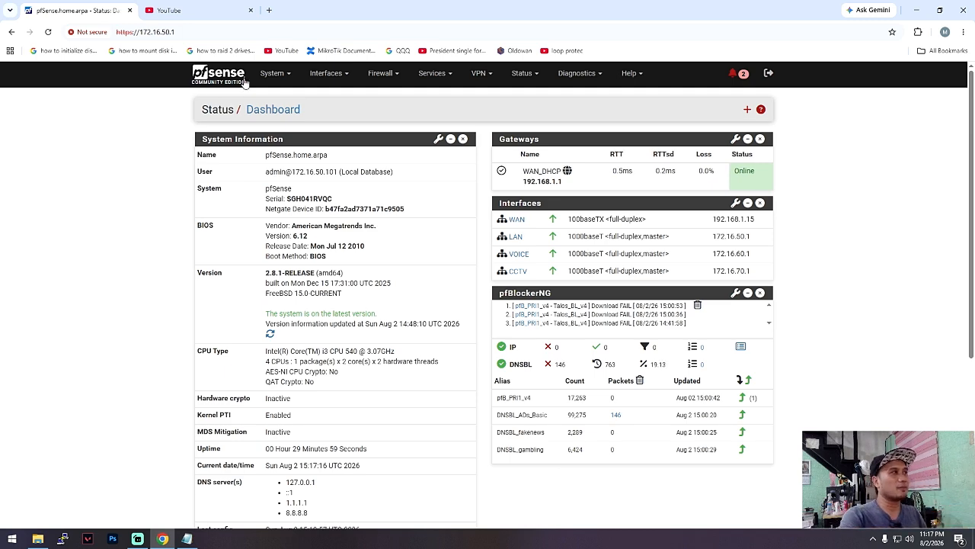
click(275, 74)
click(282, 126)
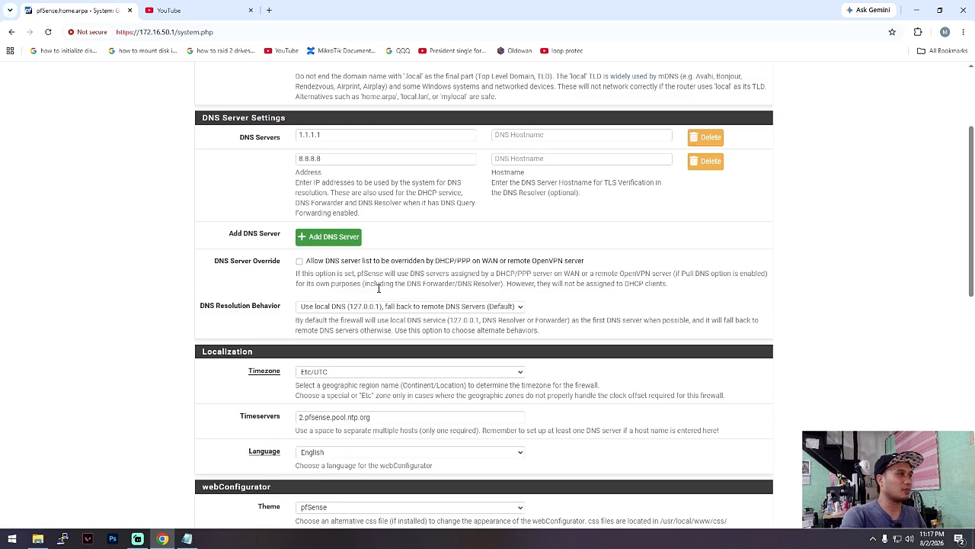
scroll(328, 305, down, 2)
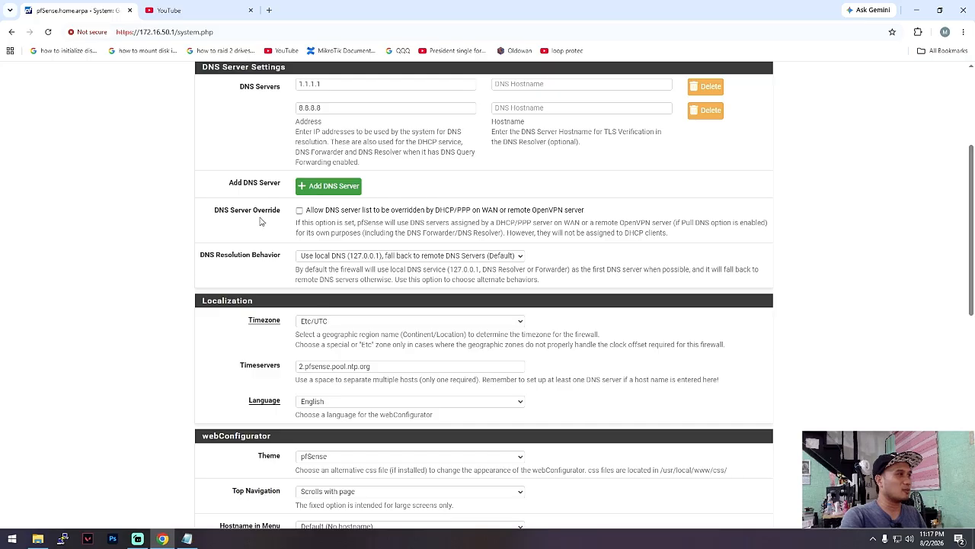
scroll(298, 220, up, 1)
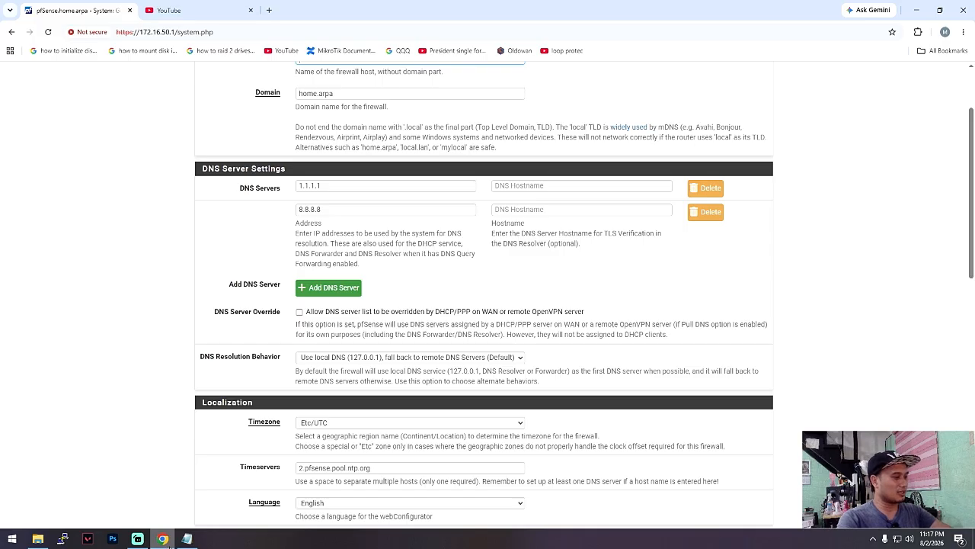
- Open a Windows Command Prompt and run ipconfig /all to list the client's network configuration
key(super+r)
key(Return)
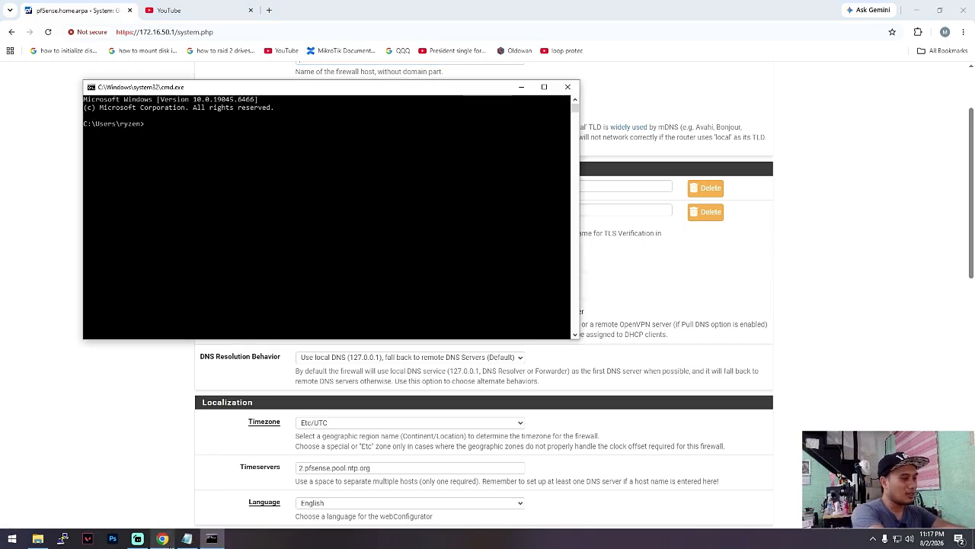
text(ipconfig)
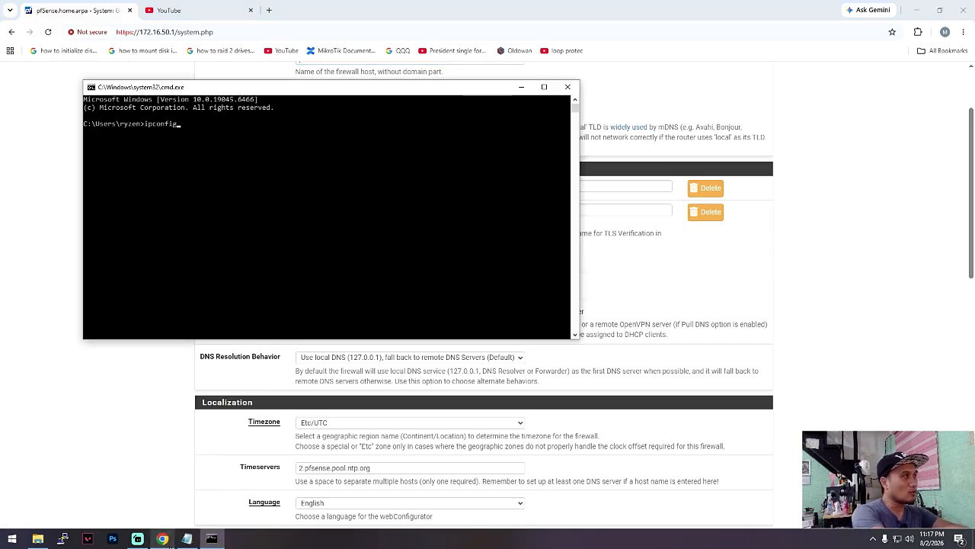
text( /all)
key(Return)
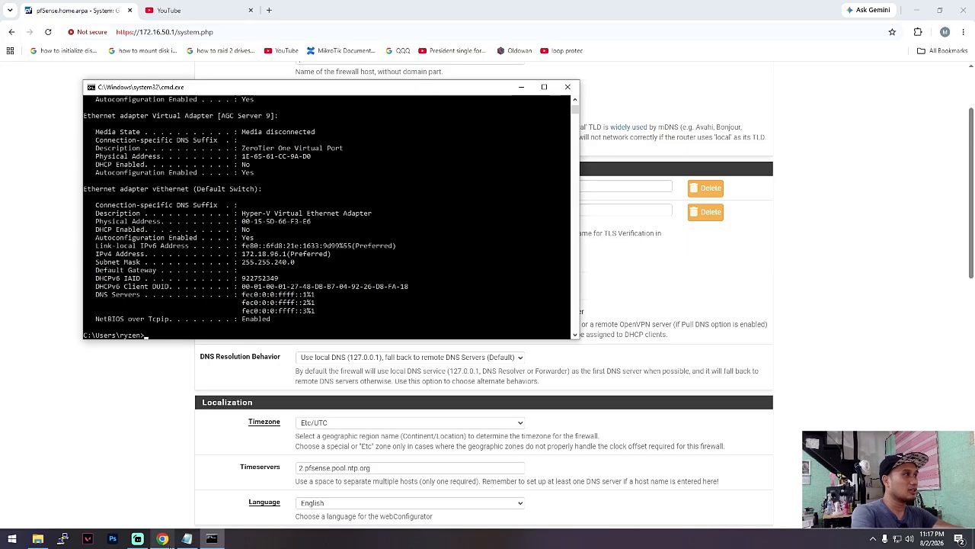
- Find the Intel Ethernet adapter's DNS Servers entry in the output and move the Command Prompt window clear of the pfSense DNS settings
scroll(270, 223, up, 12)
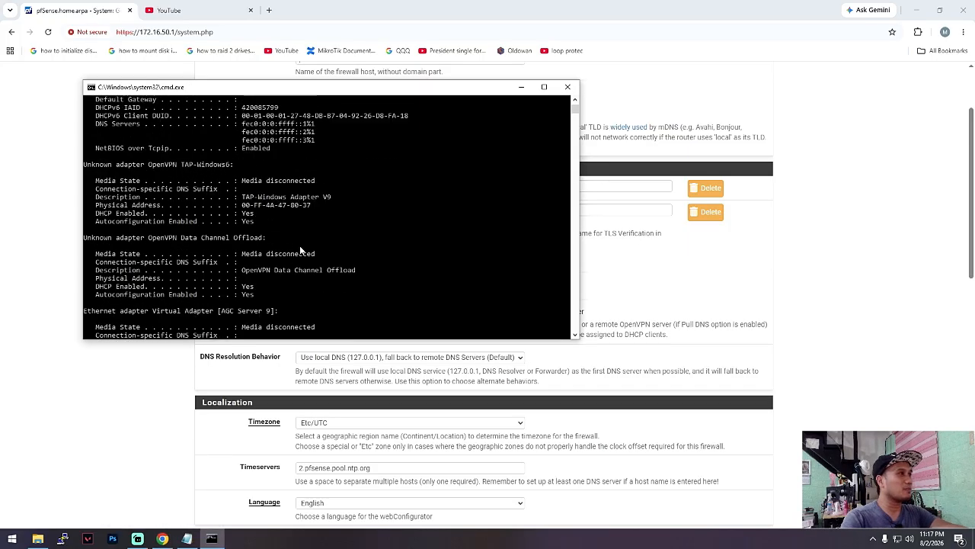
scroll(347, 93, up, 1)
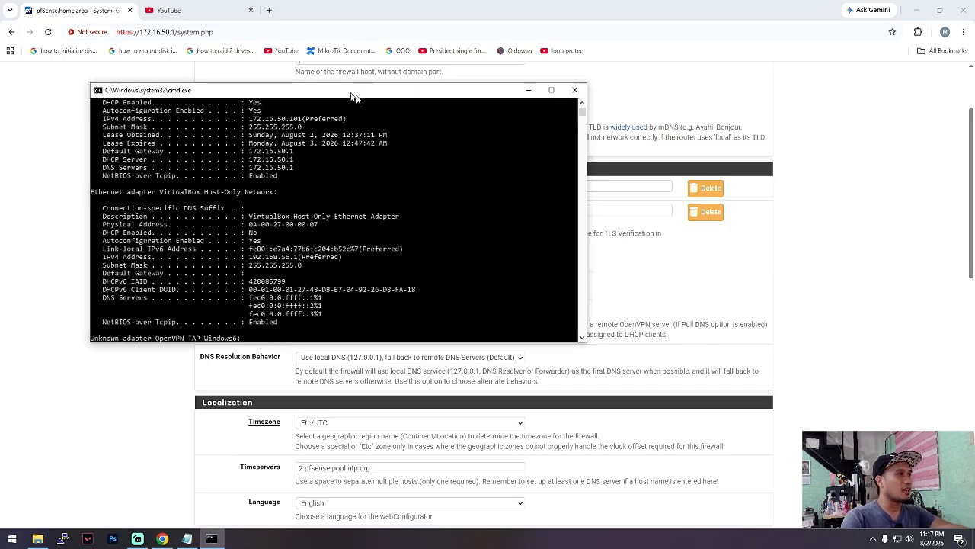
drag(346, 91, 521, 179)
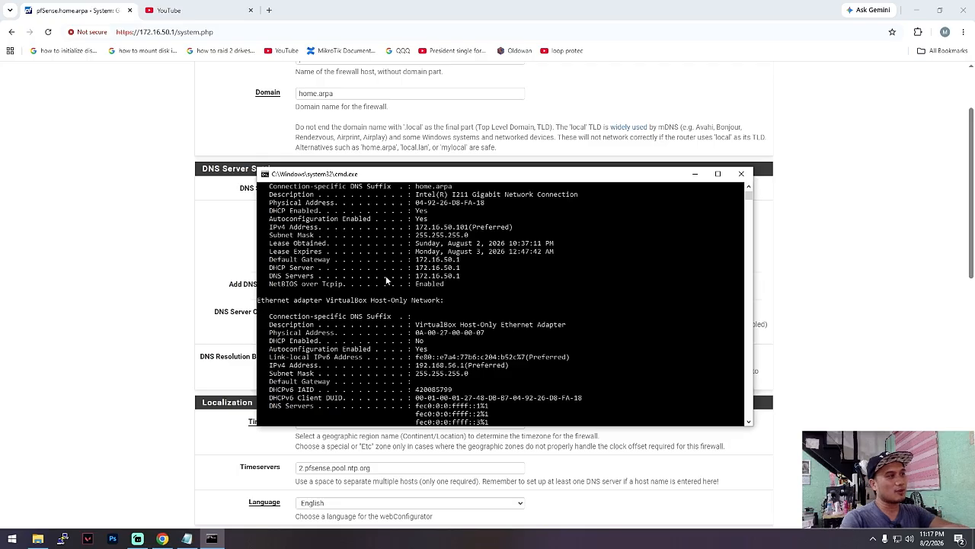
drag(455, 180, 644, 200)
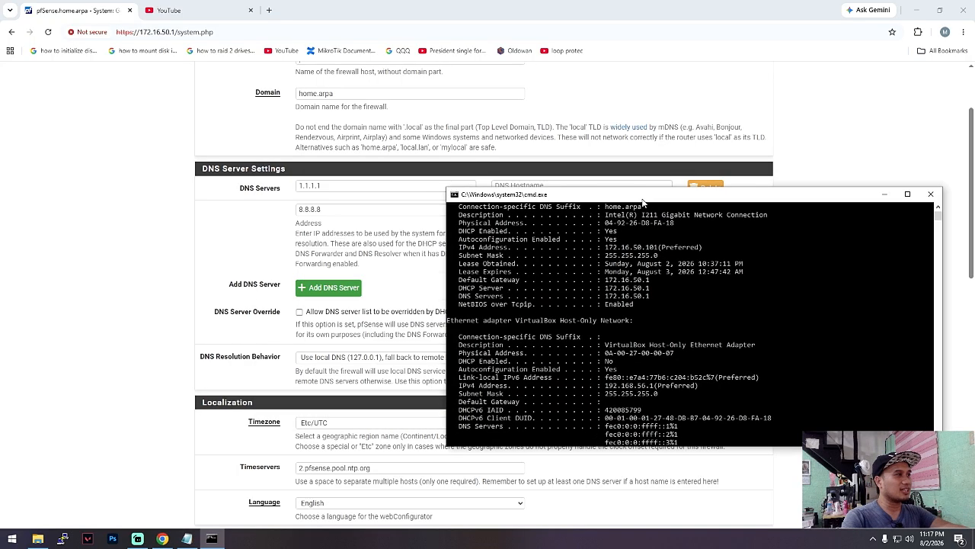
- Return to the pfSense dashboard and highlight the DNS servers ::1, 1.1.1.1 and 8.8.8.8 in System Information
scroll(305, 349, down, 2)
scroll(329, 378, up, 4)
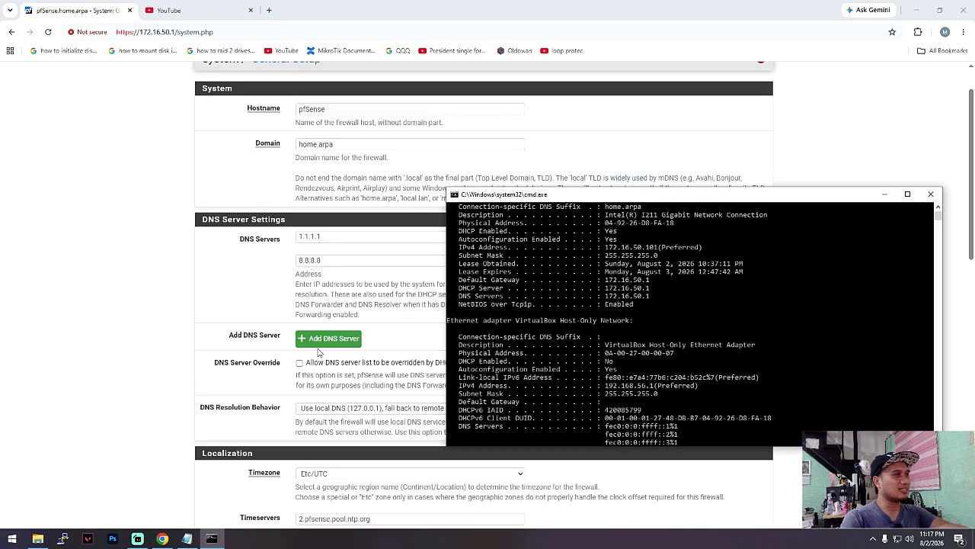
click(239, 68)
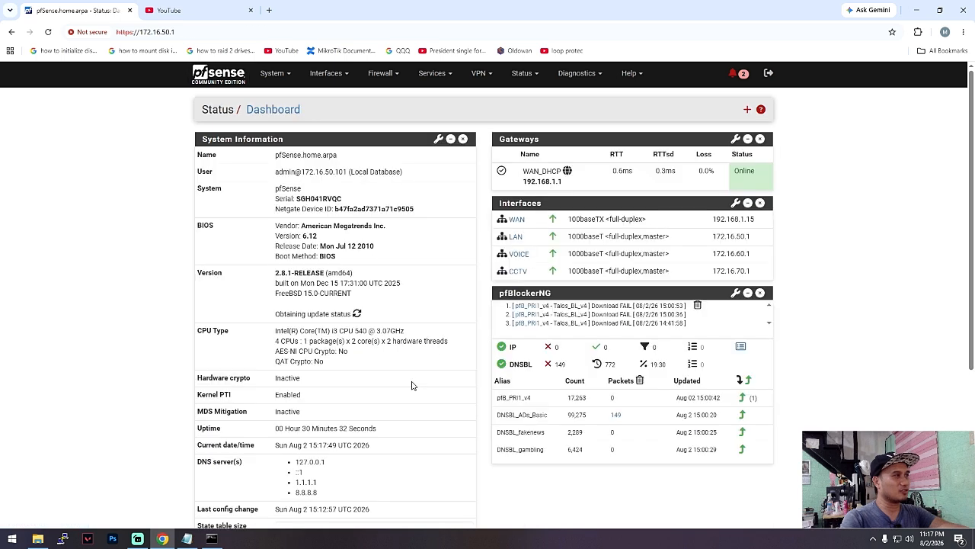
scroll(340, 439, down, 2)
drag(321, 419, 287, 390)
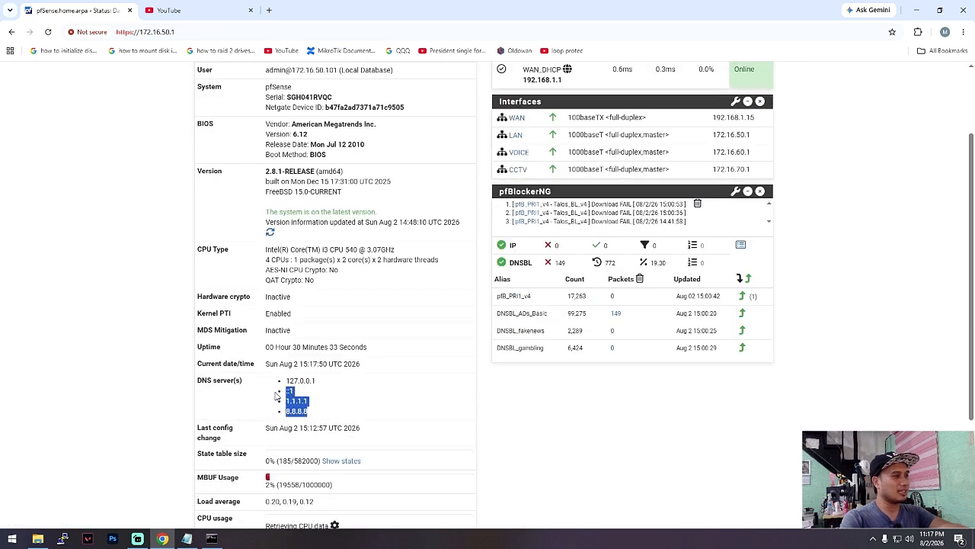